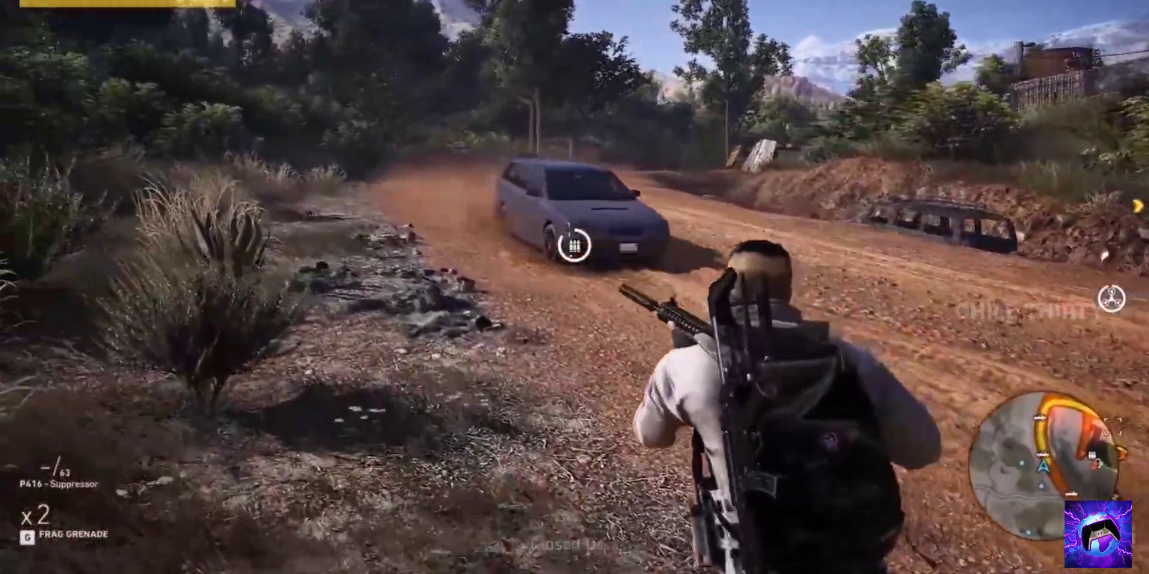
Click and press keys in the video editor's CREATING RESTORE POINT project
{"action": "key", "text": "c"}
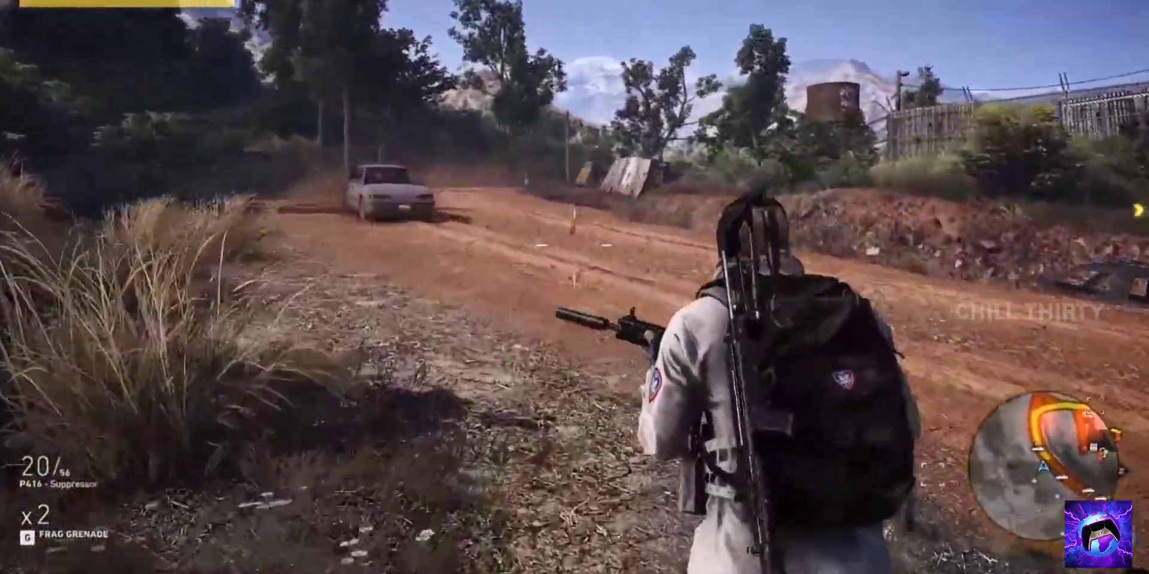
{"action": "right_click", "coordinate": [574, 287]}
{"action": "left_click", "coordinate": [574, 287]}
{"action": "left_click", "coordinate": [575, 287]}
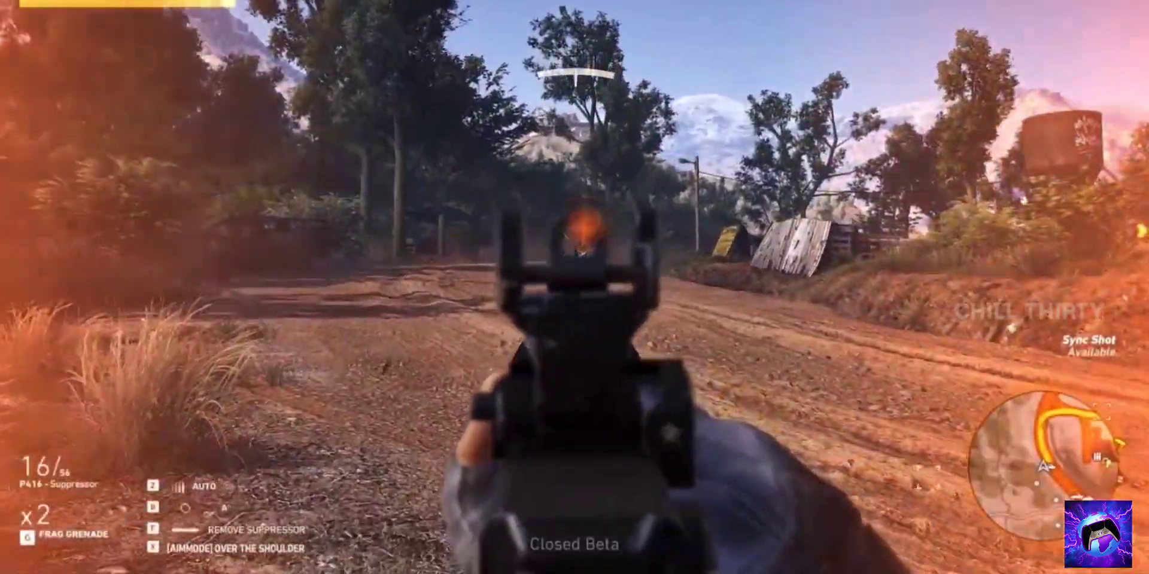
{"action": "left_click", "coordinate": [575, 287]}
{"action": "left_click", "coordinate": [574, 287]}
{"action": "left_click", "coordinate": [574, 287]}
{"action": "key", "text": "r"}
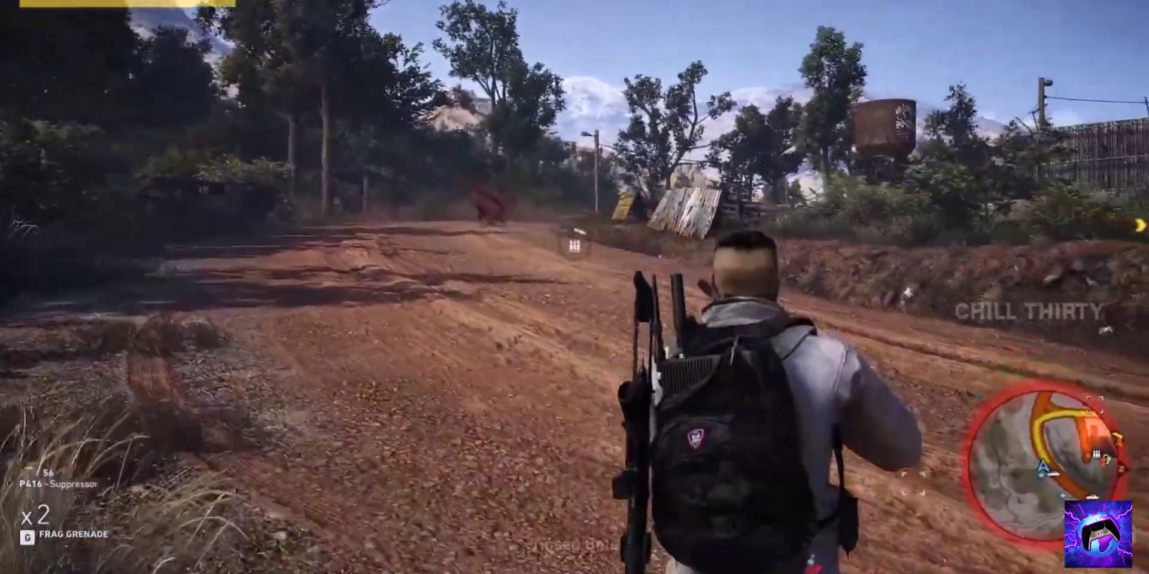
{"action": "key", "text": "c"}
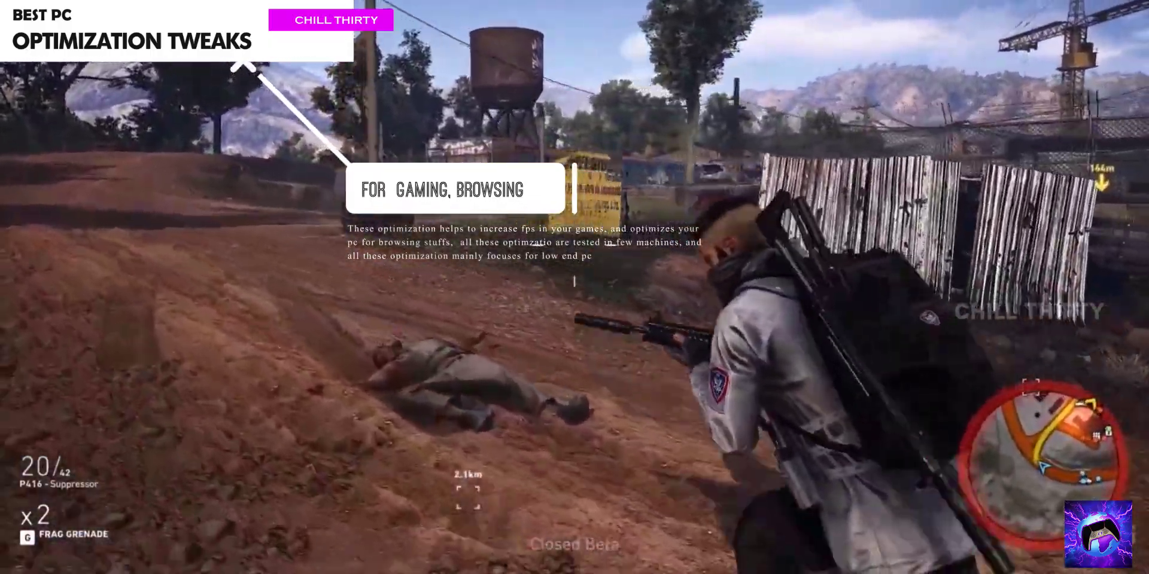
{"action": "key", "text": "w"}
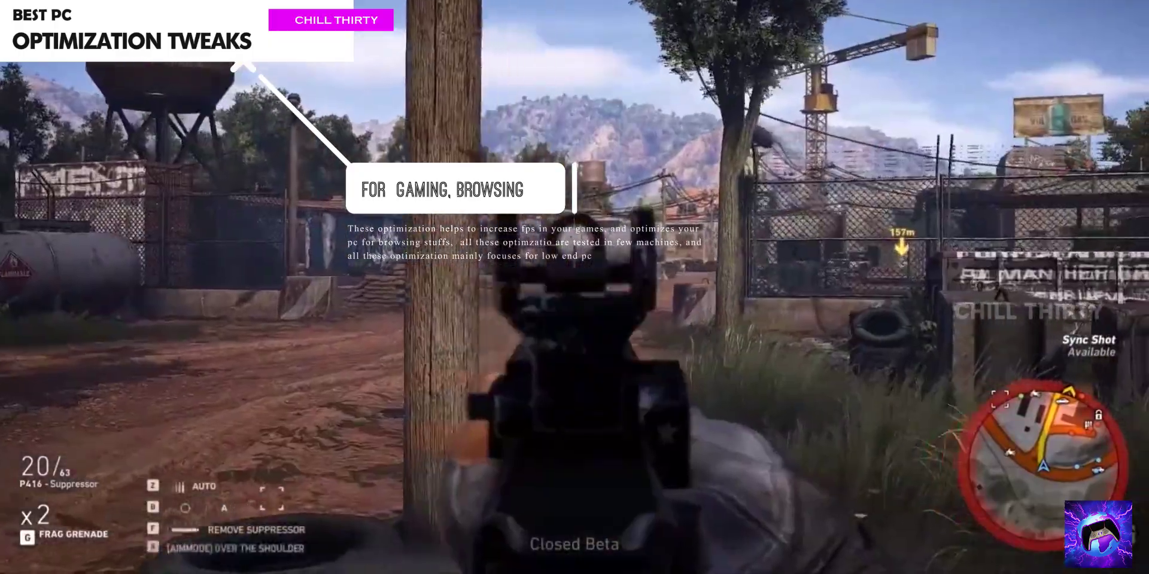
{"action": "left_click", "coordinate": [574, 287]}
{"action": "left_click", "coordinate": [575, 287]}
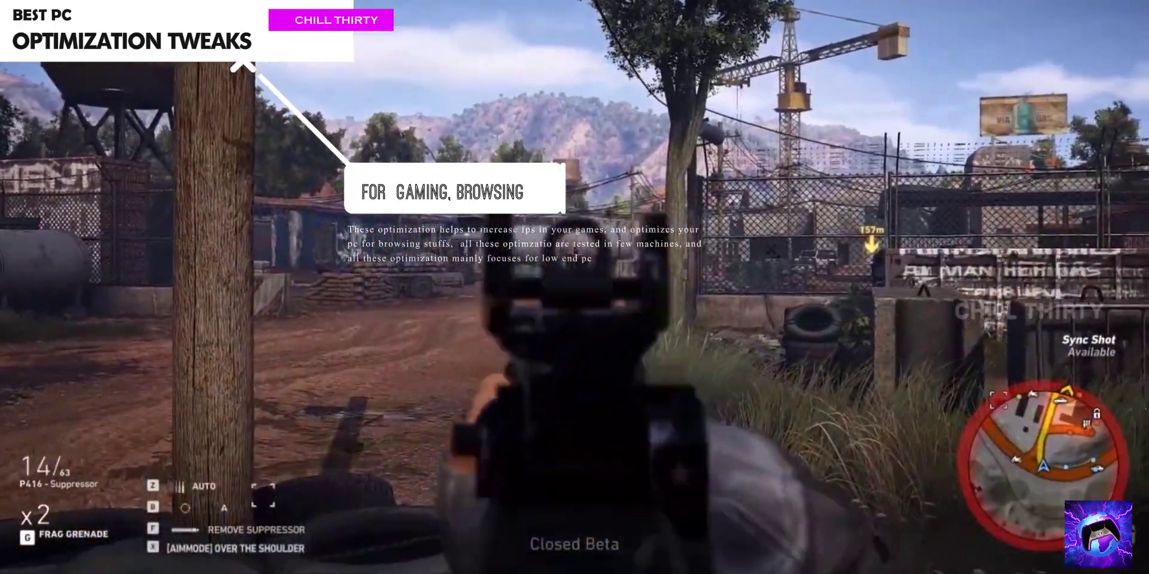
{"action": "key", "text": "r"}
{"action": "key", "text": "w"}
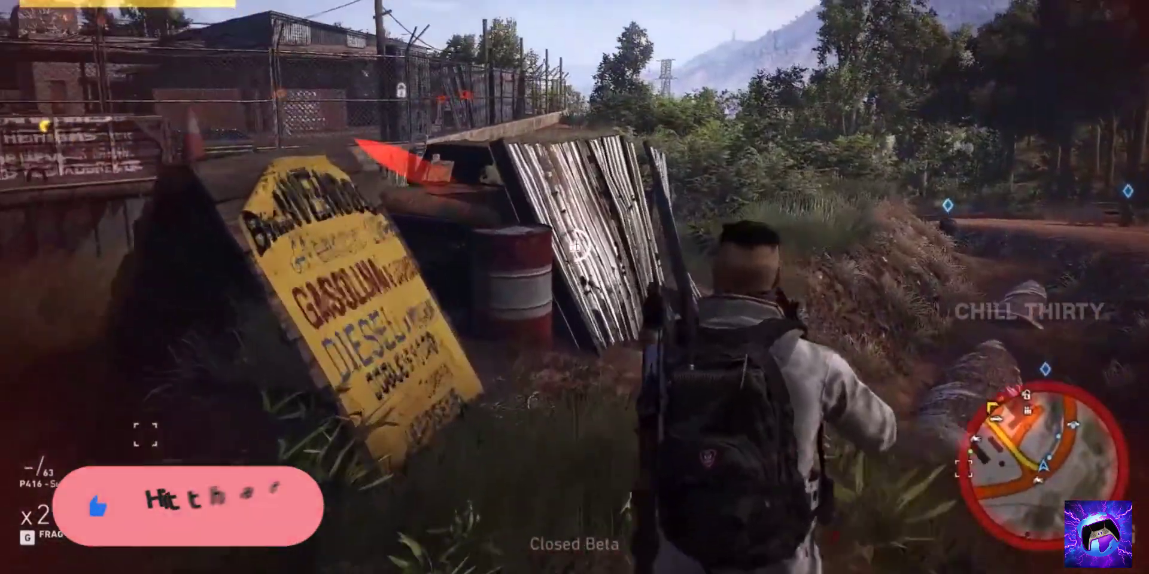
{"action": "key", "text": "w"}
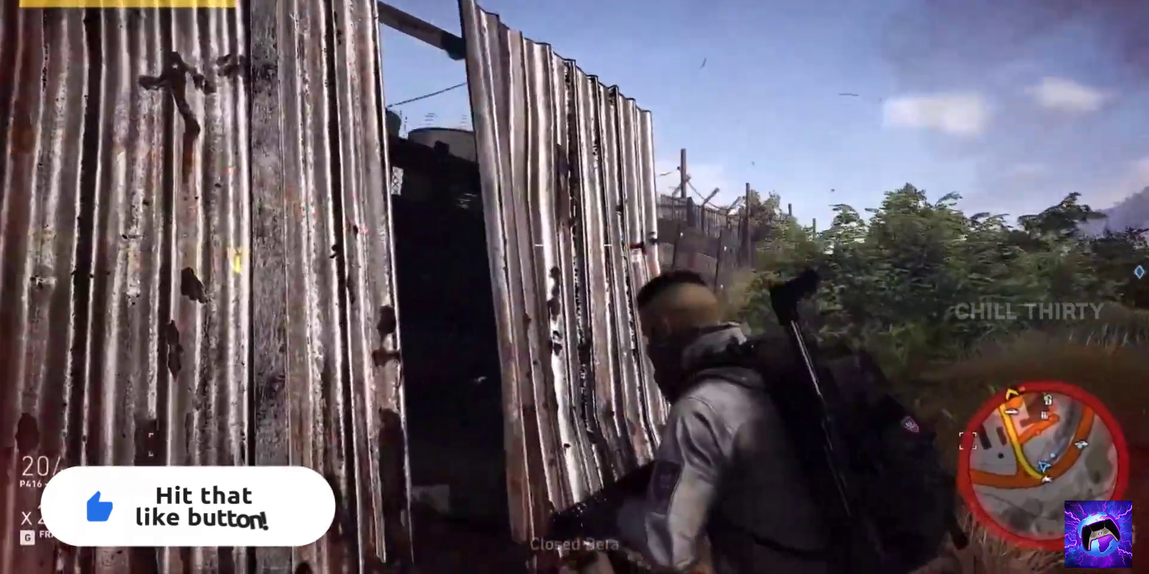
{"action": "key", "text": "w"}
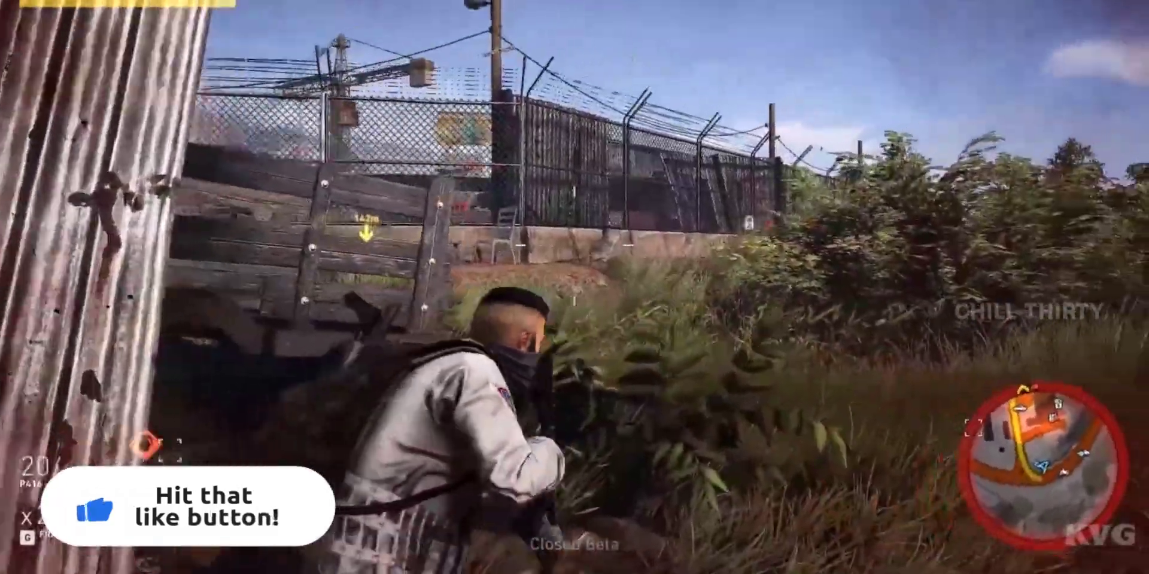
{"action": "right_click", "coordinate": [574, 287]}
{"action": "left_click", "coordinate": [575, 287]}
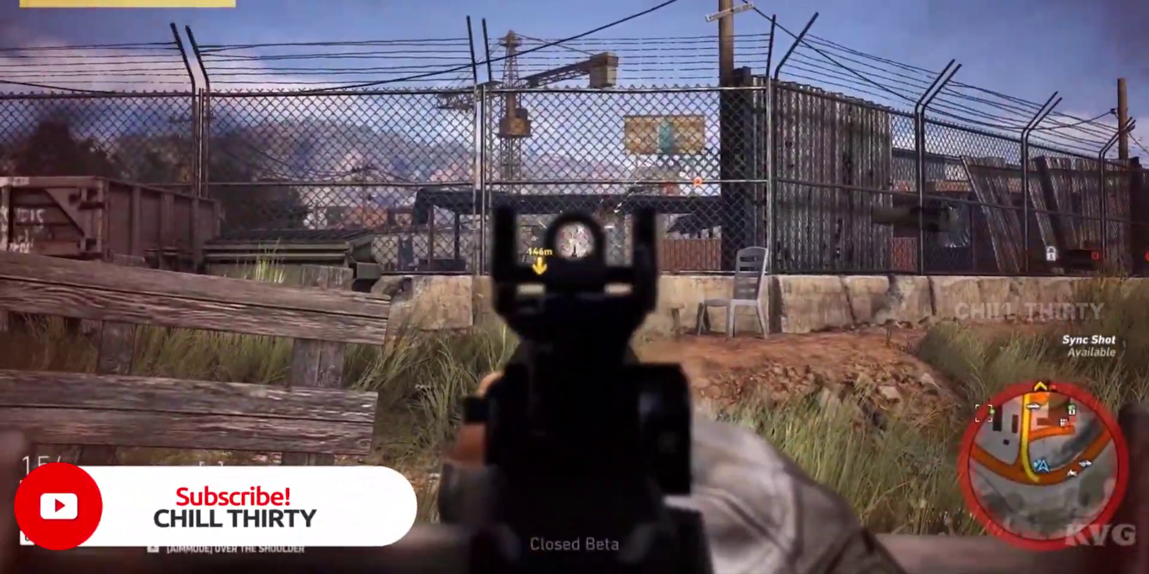
{"action": "left_click", "coordinate": [574, 288]}
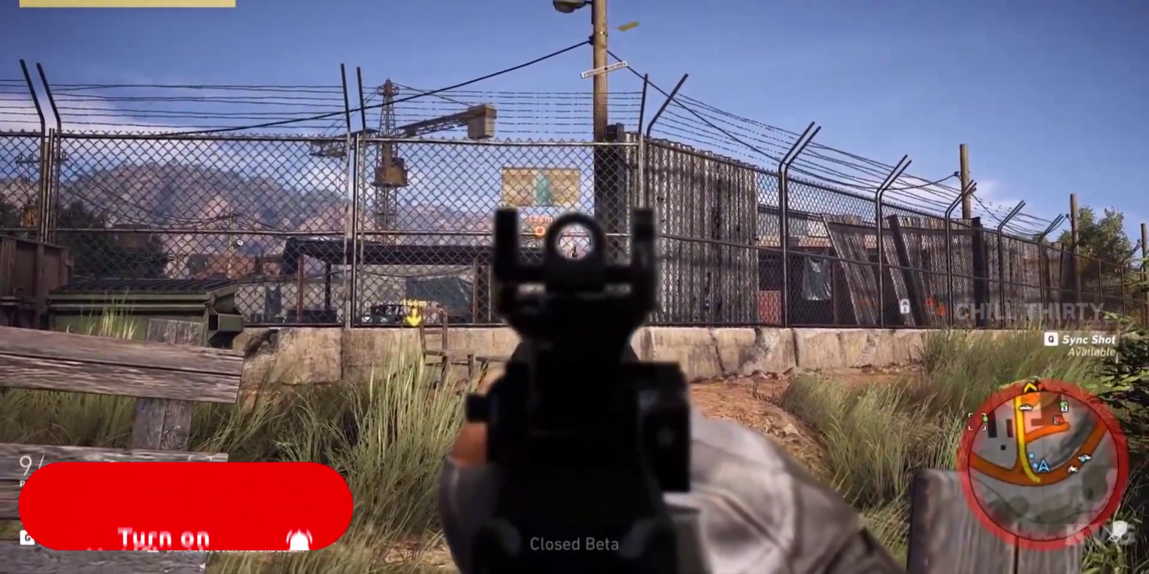
{"action": "left_click", "coordinate": [574, 287]}
{"action": "left_click", "coordinate": [575, 287]}
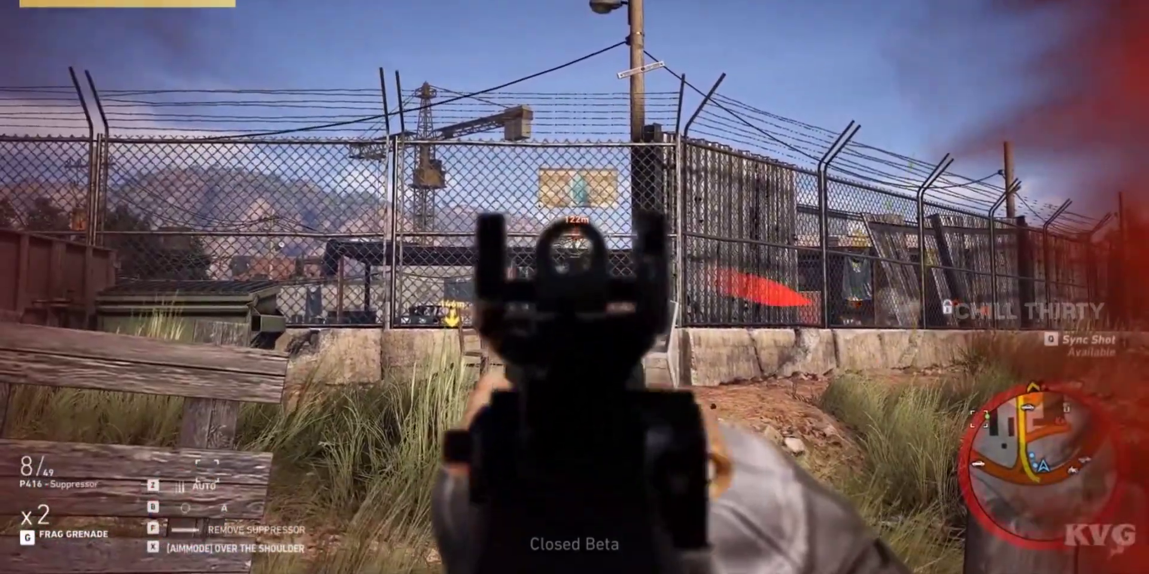
{"action": "left_click", "coordinate": [575, 287]}
{"action": "left_click", "coordinate": [575, 287]}
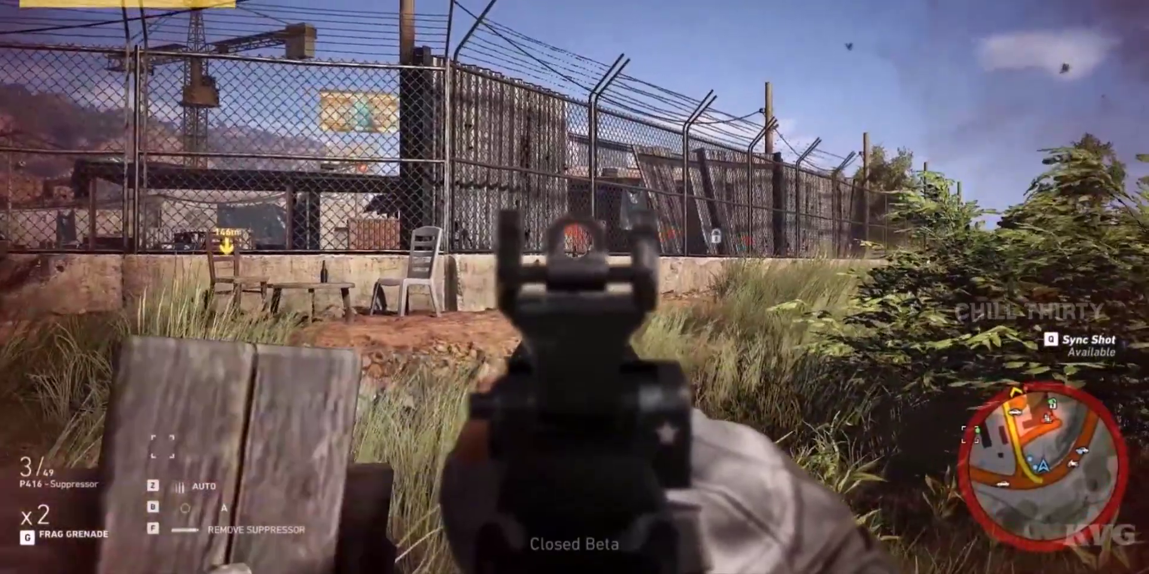
{"action": "left_click", "coordinate": [574, 287]}
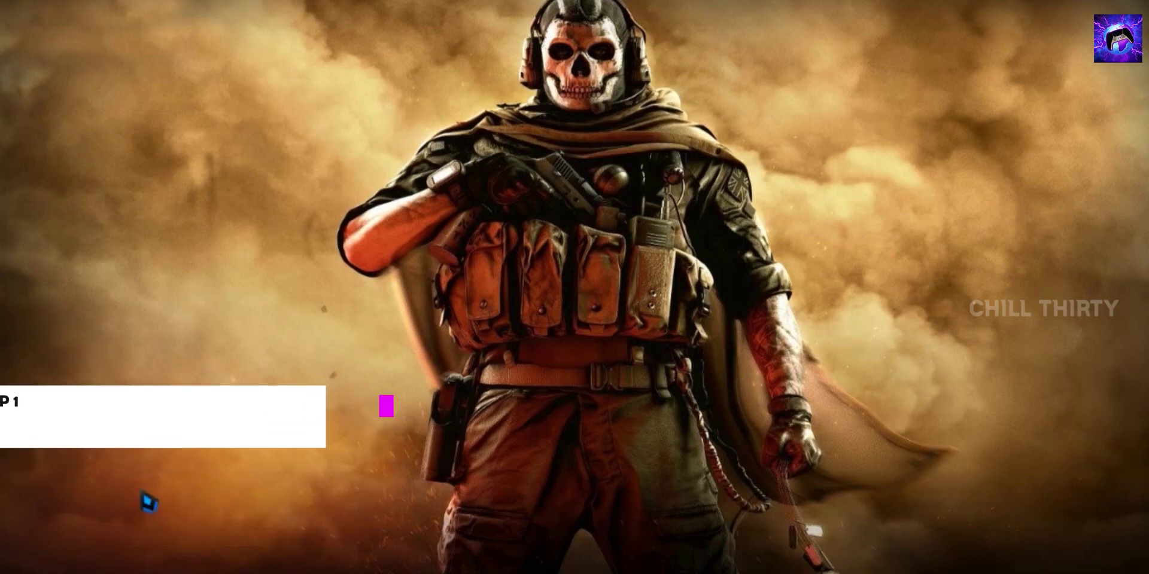
Search Windows for 'restore' and open the 'Create a restore point' result
{"action": "key", "text": "super"}
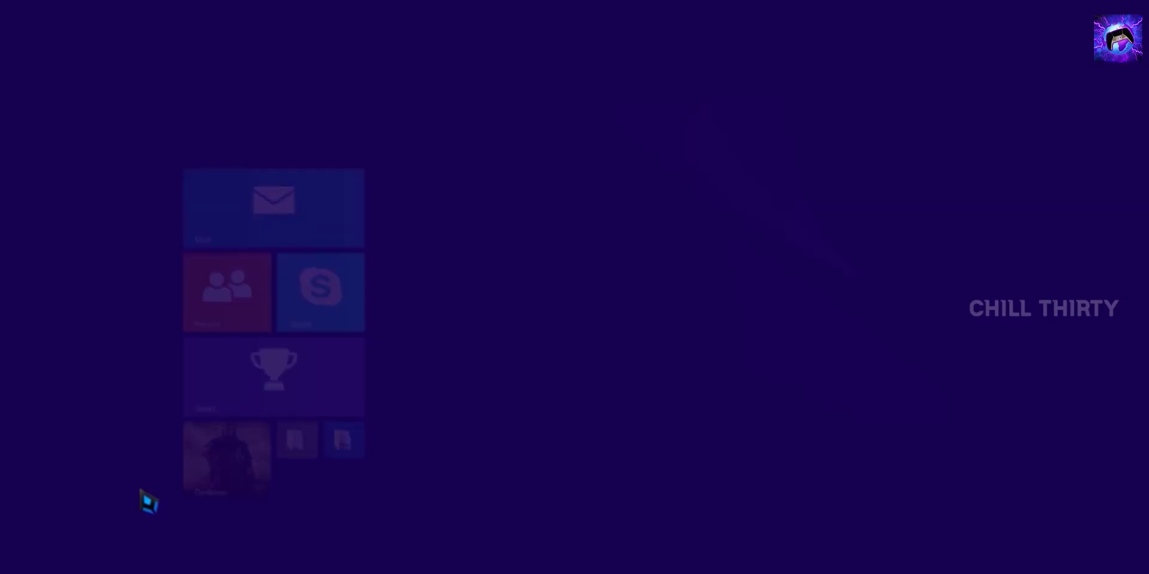
{"action": "type", "text": "restore"}
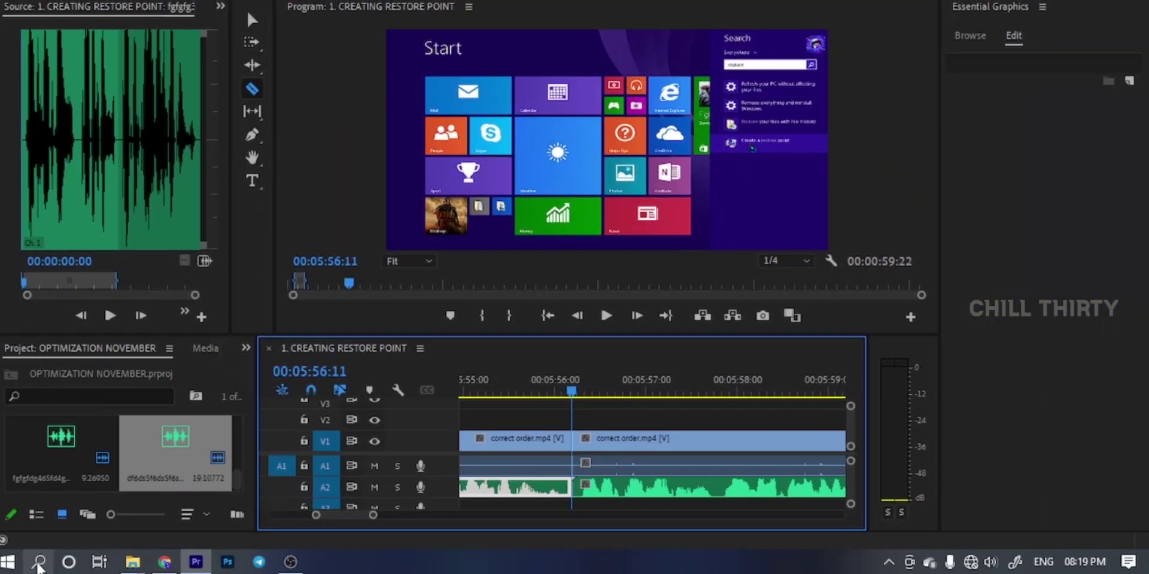
{"action": "left_click", "coordinate": [38, 565]}
{"action": "type", "text": "restore"}
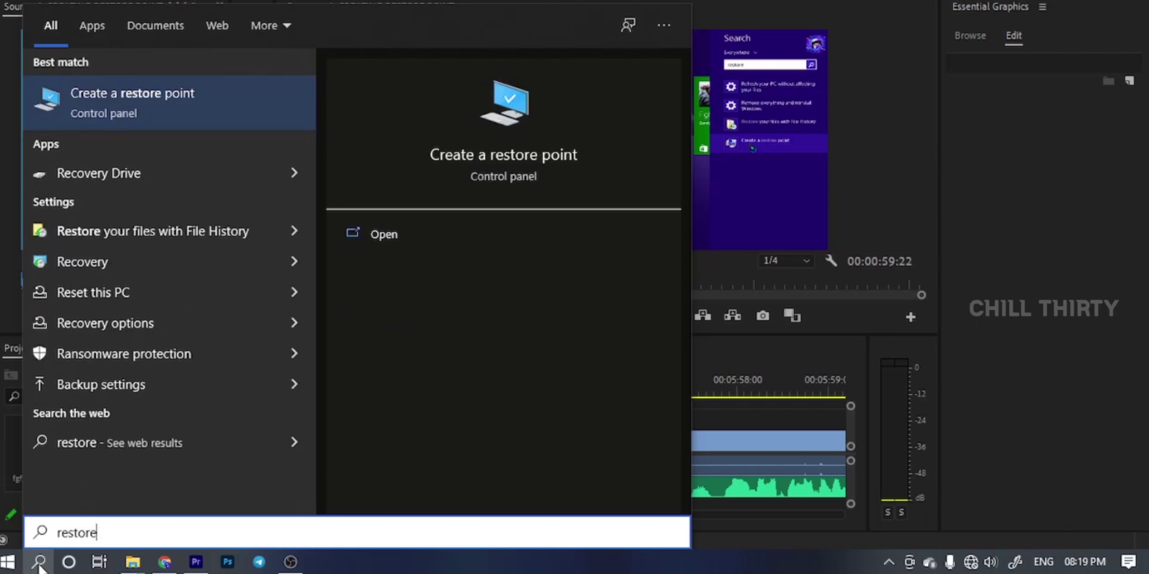
{"action": "left_click", "coordinate": [197, 110]}
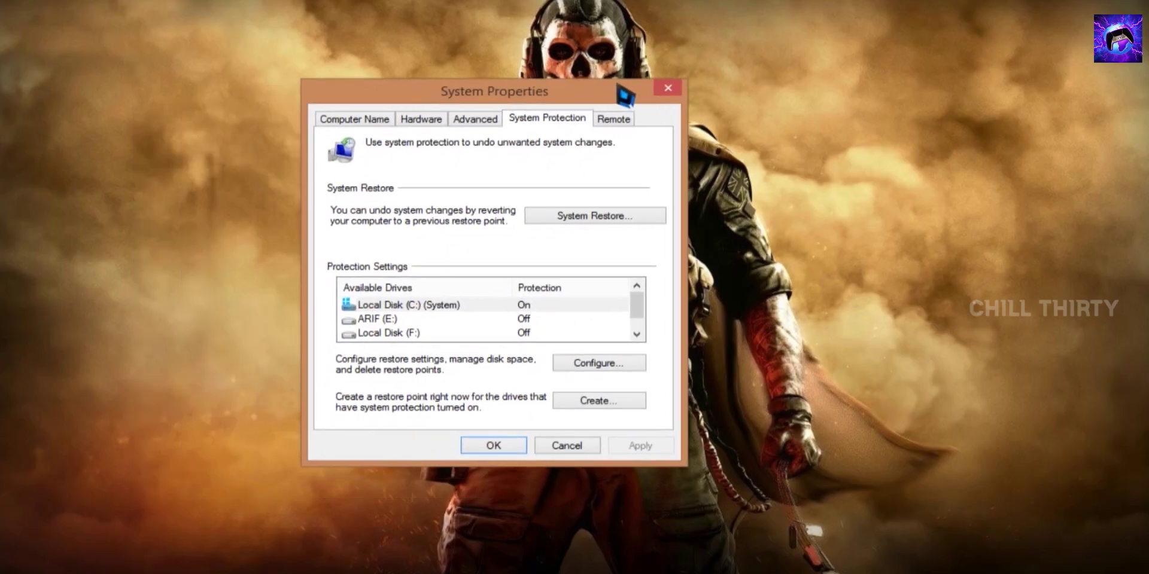
Create a 'CT BACKUP' restore point for Local Disk (C:) and dismiss the success message
{"action": "left_click_drag", "start_coordinate": [625, 96], "coordinate": [632, 96]}
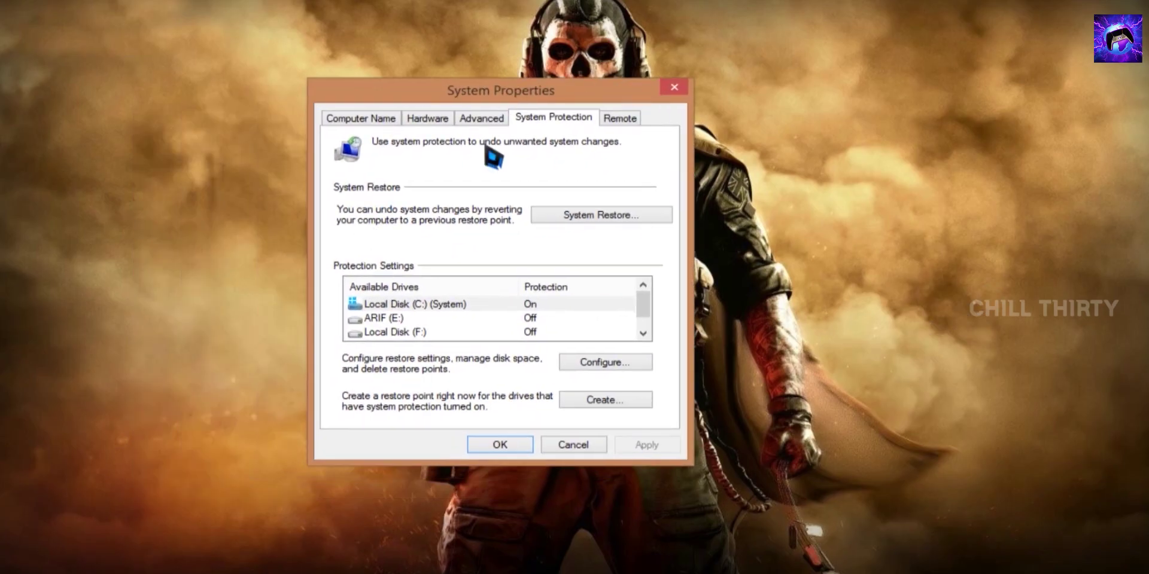
{"action": "left_click", "coordinate": [444, 305]}
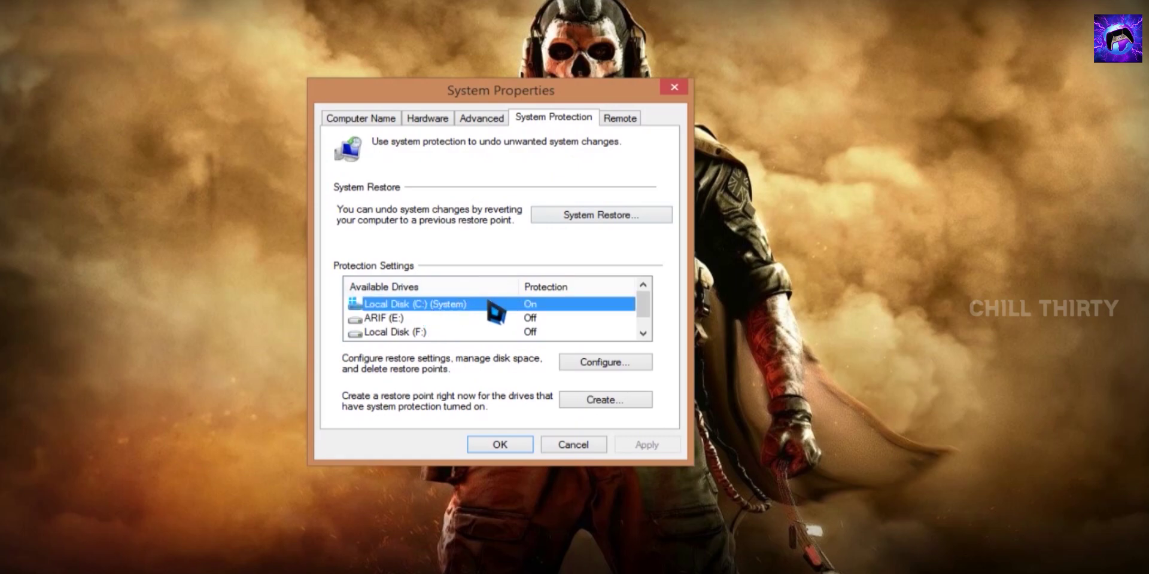
{"action": "left_click", "coordinate": [595, 407]}
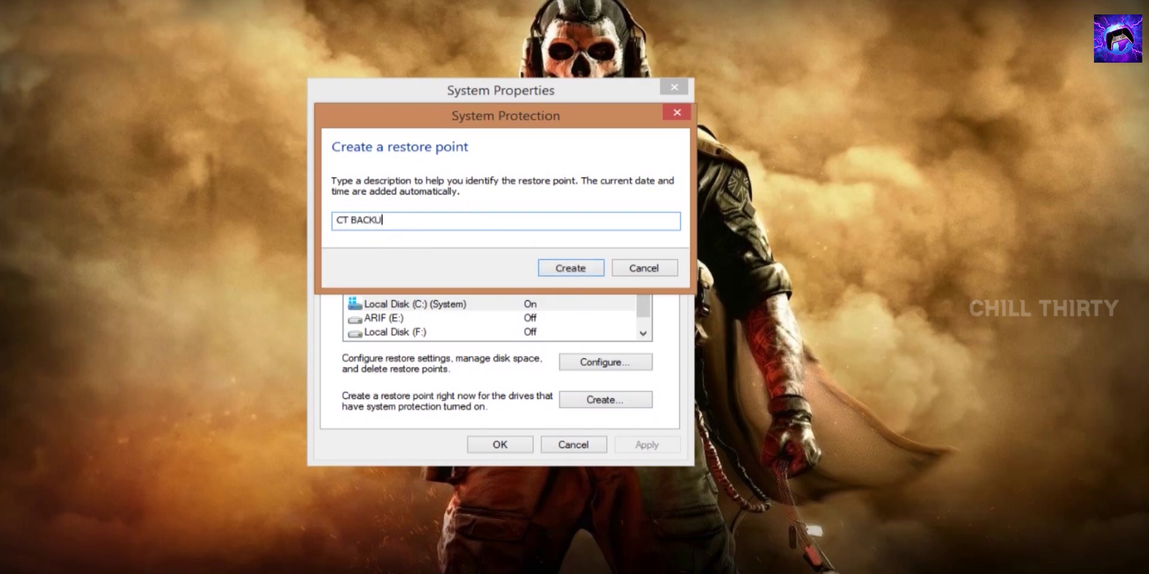
{"action": "left_click", "coordinate": [568, 268]}
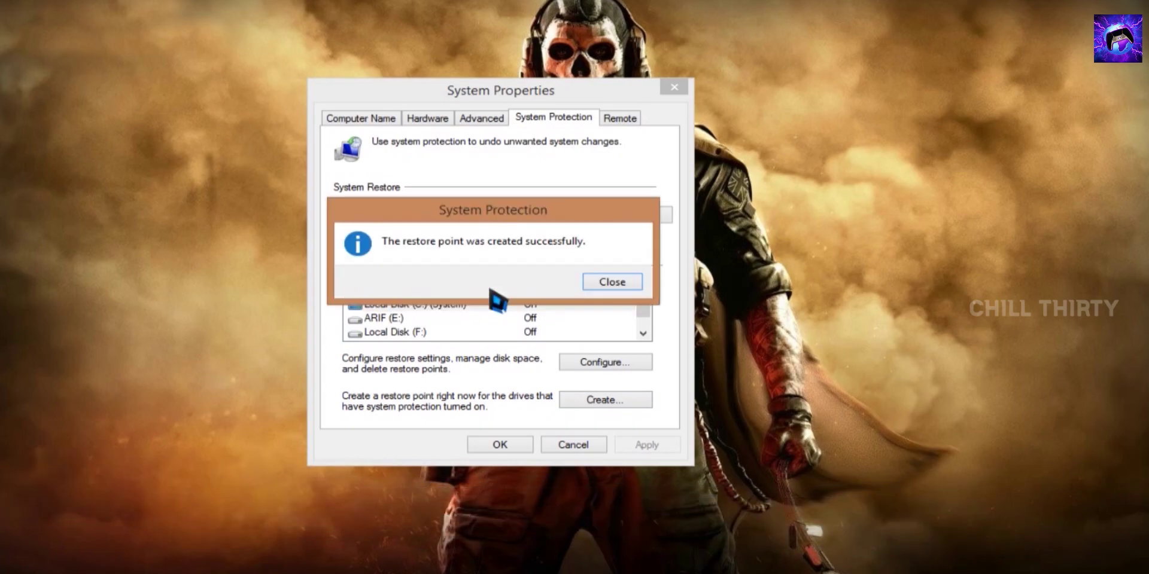
{"action": "left_click", "coordinate": [599, 283]}
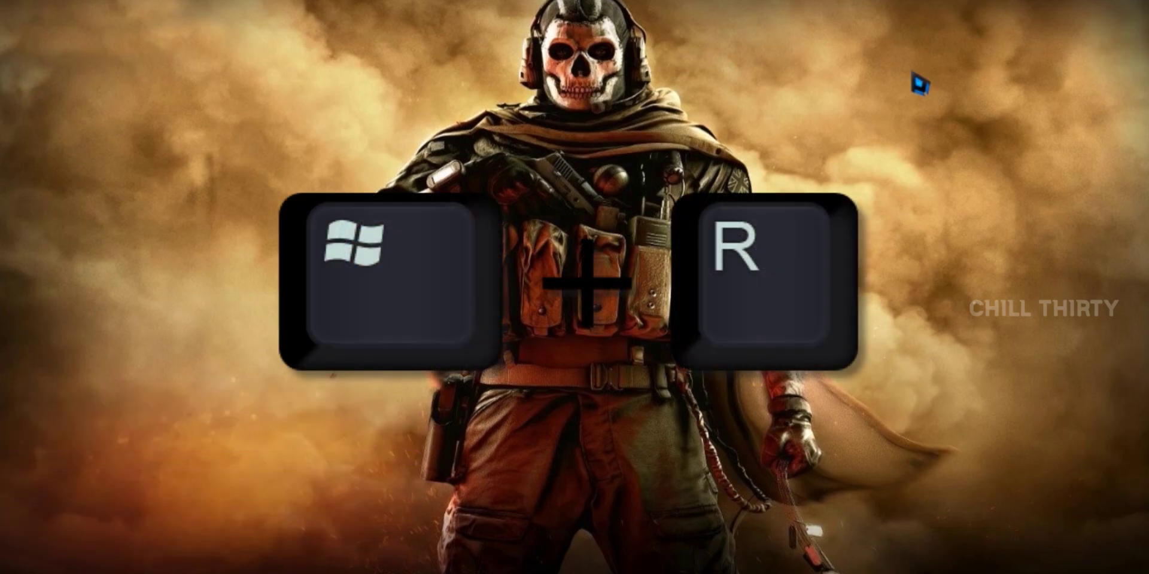
Launch regedit from Run and expand HKEY_LOCAL_MACHINE\SYSTEM\CurrentControlSet
{"action": "key", "text": "super+r"}
{"action": "type", "text": "regedit"}
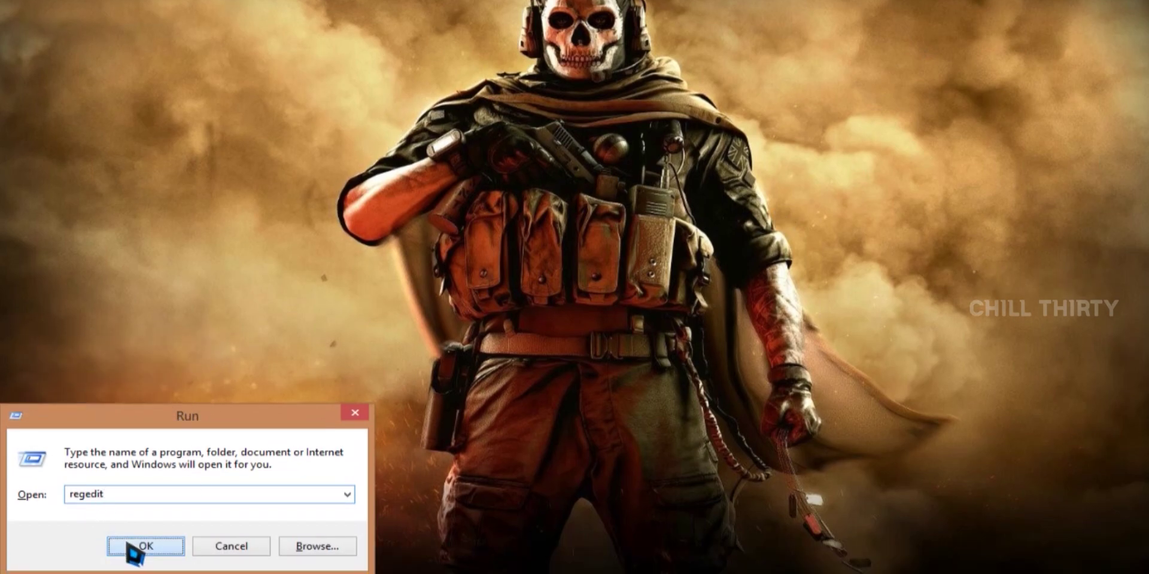
{"action": "left_click", "coordinate": [144, 546]}
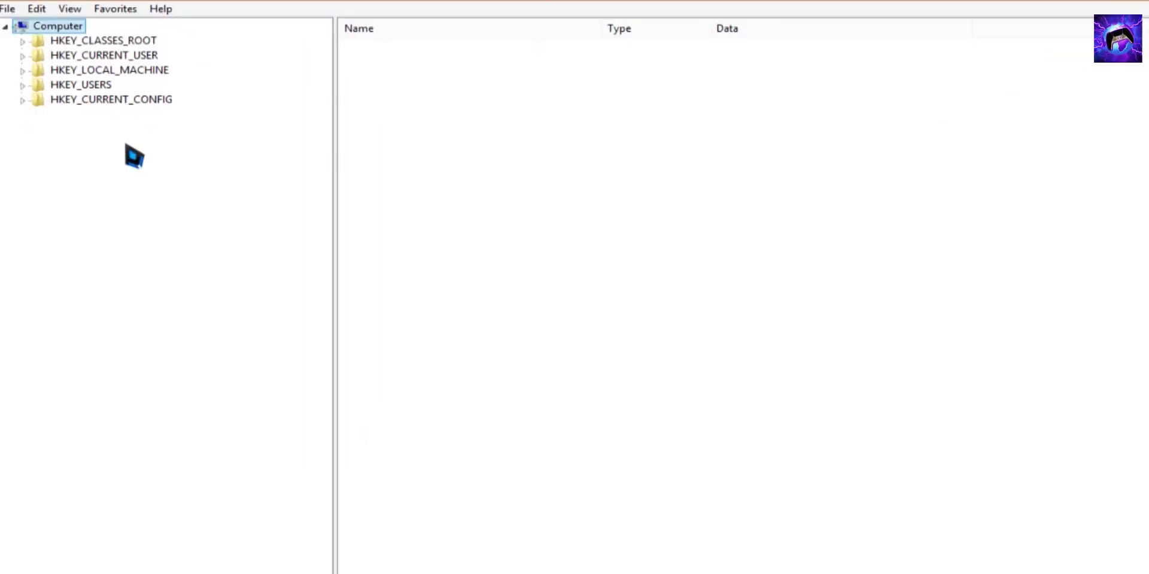
{"action": "left_click", "coordinate": [110, 70]}
{"action": "left_click", "coordinate": [22, 71]}
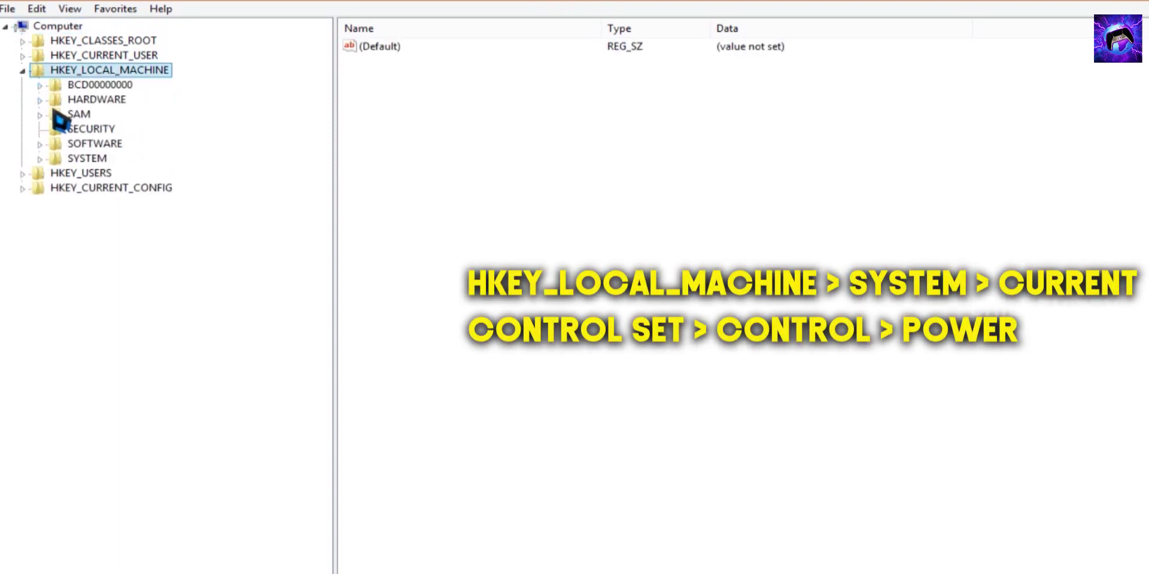
{"action": "left_click", "coordinate": [76, 158]}
{"action": "left_click", "coordinate": [40, 159]}
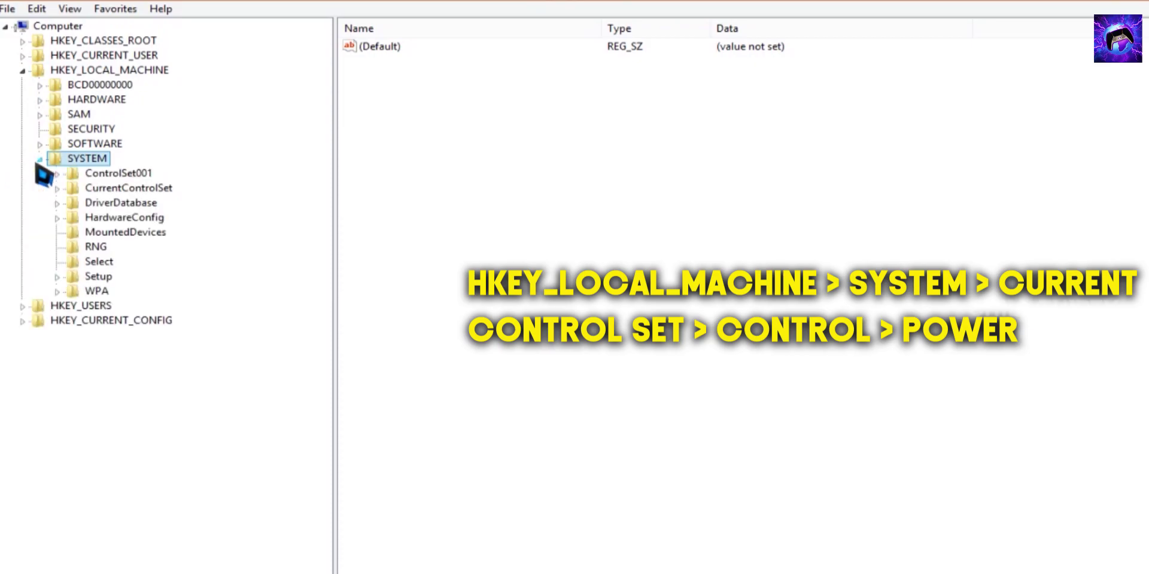
{"action": "left_click", "coordinate": [78, 189]}
{"action": "left_click", "coordinate": [58, 189]}
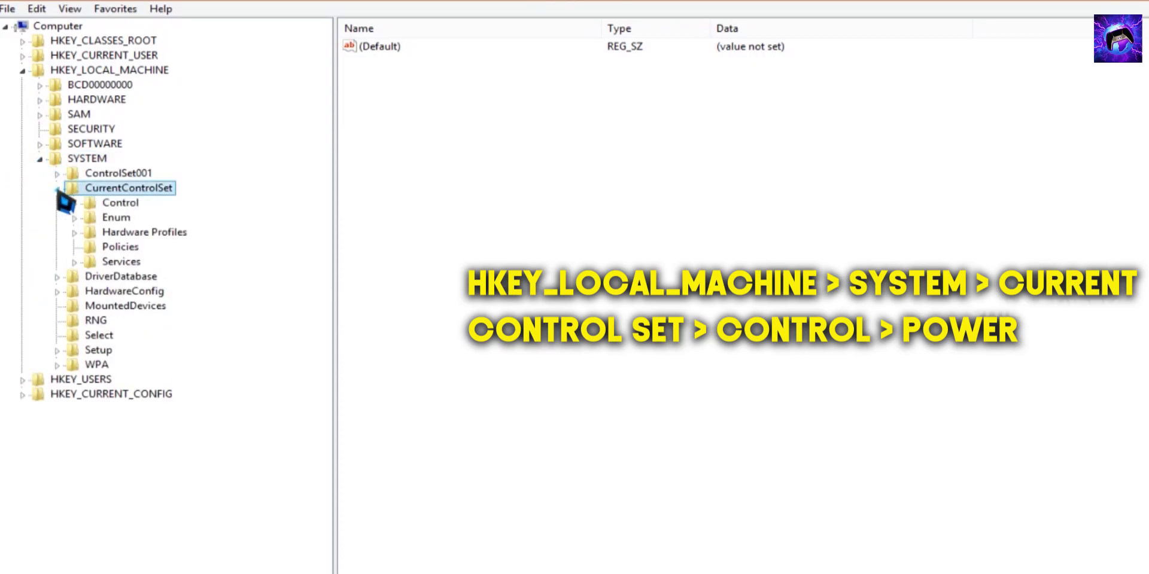
Expand the Control key, then select and expand its Power subkey
{"action": "left_click", "coordinate": [114, 203]}
{"action": "left_click", "coordinate": [75, 203]}
{"action": "scroll", "coordinate": [153, 105], "scroll_direction": "down", "scroll_amount": 8}
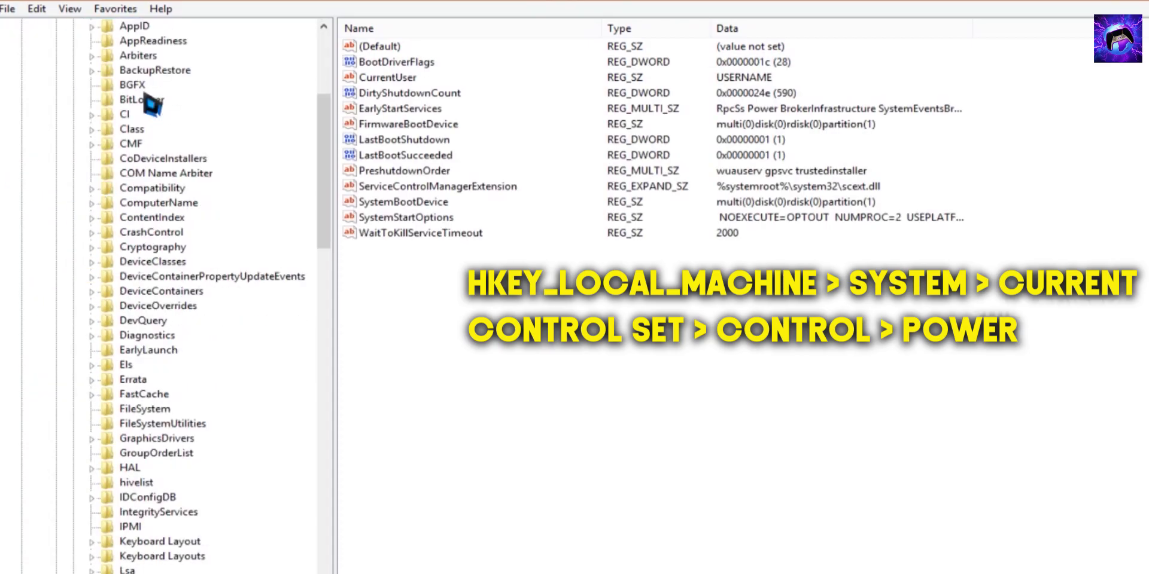
{"action": "scroll", "coordinate": [153, 105], "scroll_direction": "down", "scroll_amount": 8}
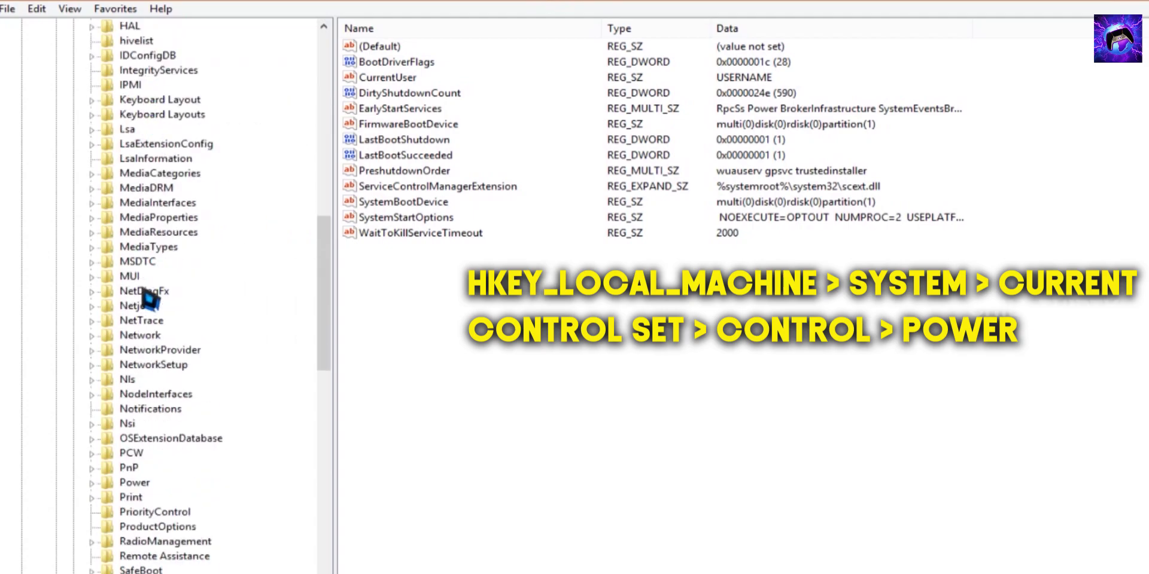
{"action": "left_click", "coordinate": [134, 482]}
{"action": "left_click", "coordinate": [92, 483]}
{"action": "scroll", "coordinate": [226, 436], "scroll_direction": "down", "scroll_amount": 3}
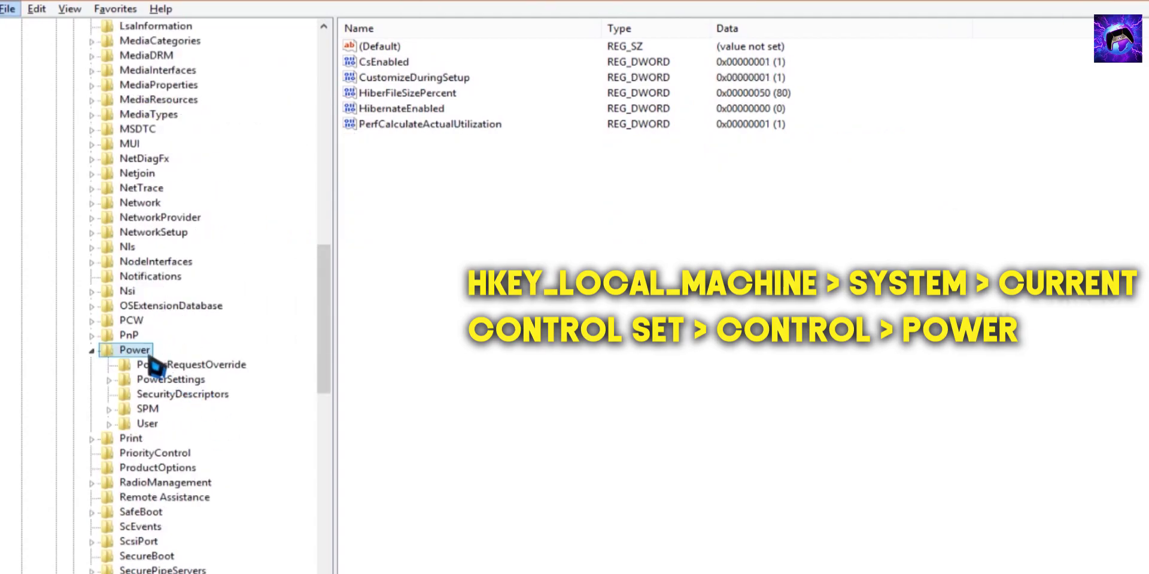
Create a new subkey named PowerThrottling under the Power key
{"action": "right_click", "coordinate": [132, 350]}
{"action": "mouse_move", "coordinate": [174, 376]}
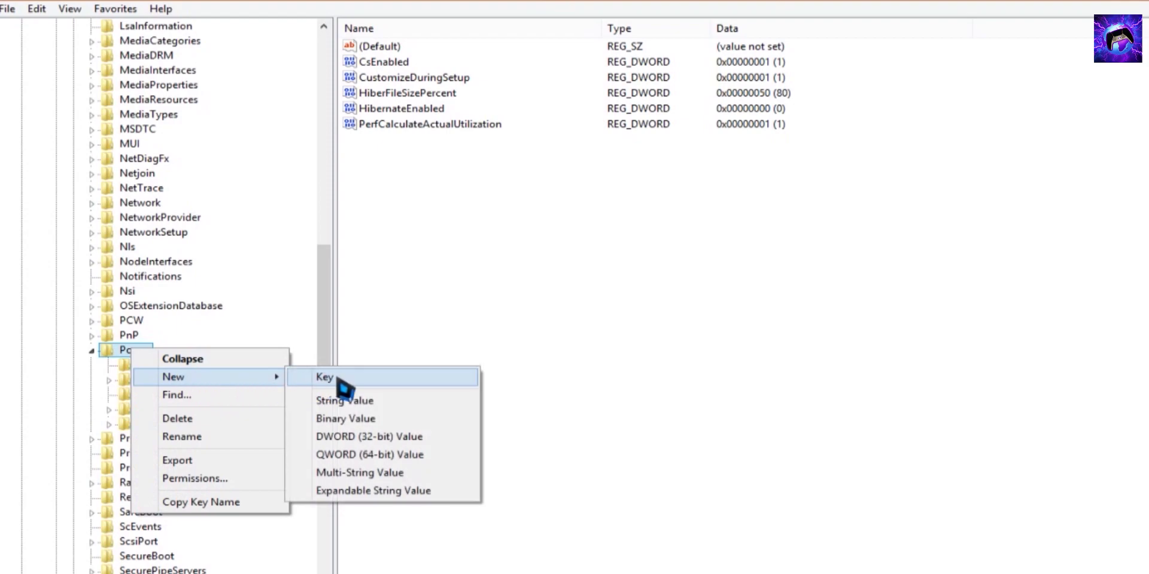
{"action": "left_click", "coordinate": [337, 378]}
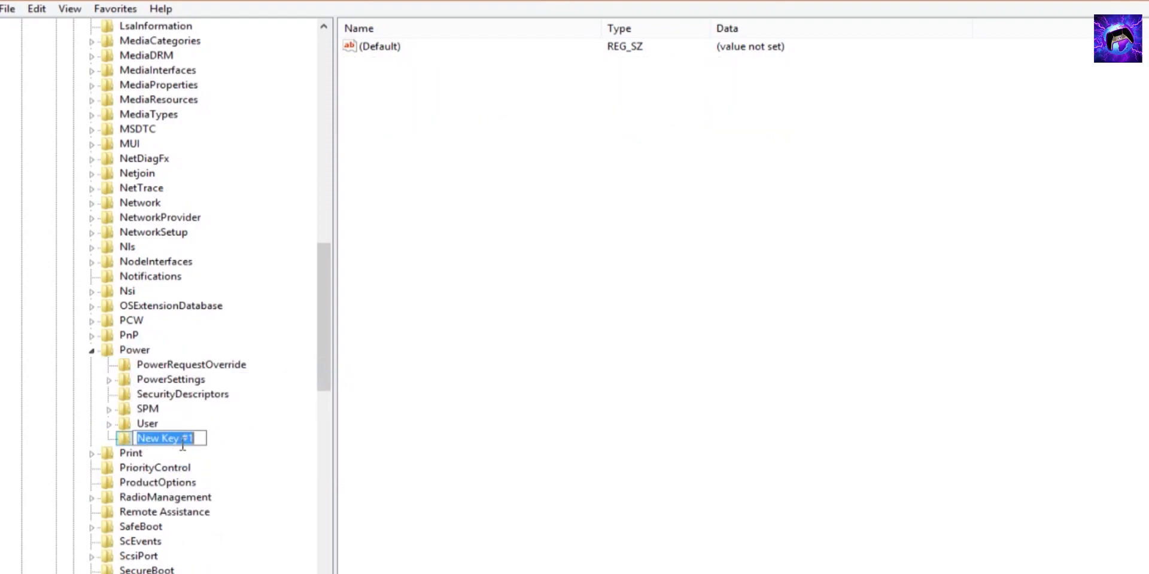
{"action": "type", "text": "PowerThrottling"}
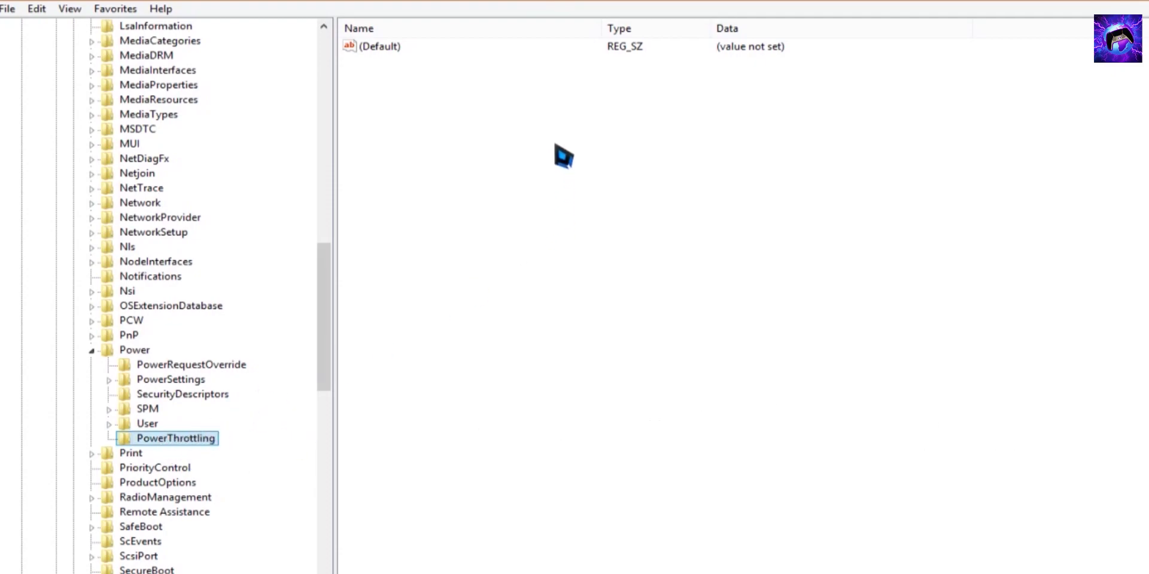
Add a DWORD (32-bit) value named PowerThrottlingOff in PowerThrottling and start modifying it
{"action": "right_click", "coordinate": [562, 156]}
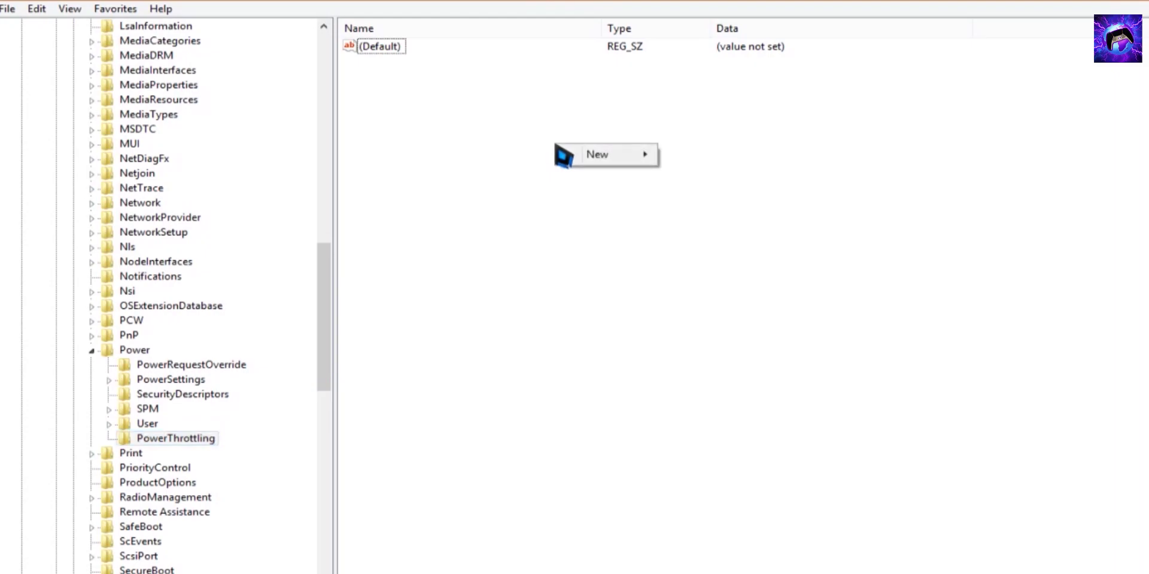
{"action": "mouse_move", "coordinate": [631, 160]}
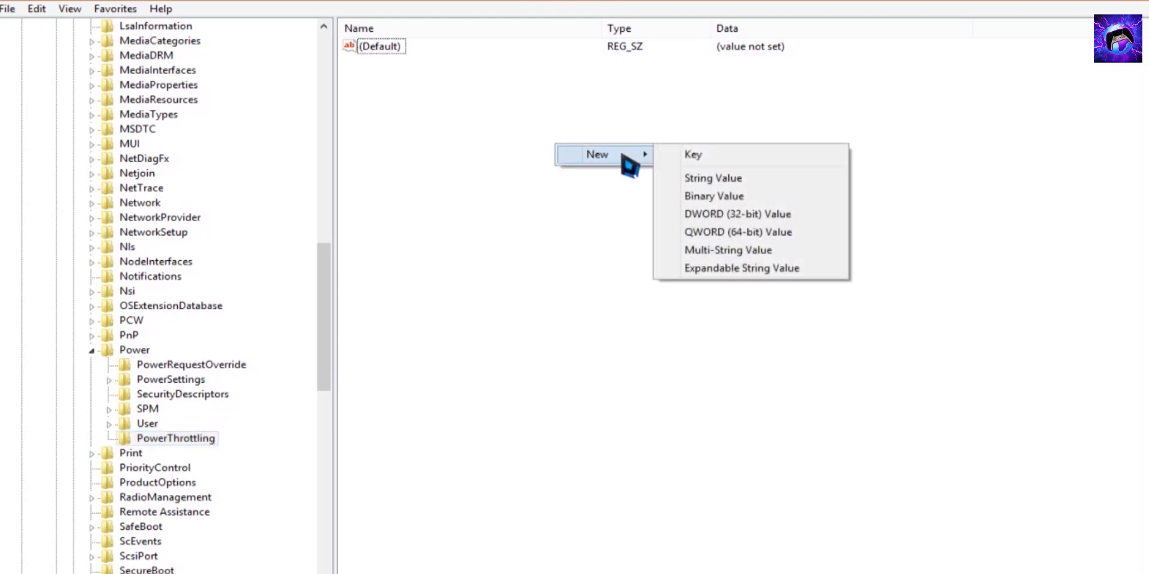
{"action": "left_click", "coordinate": [759, 215]}
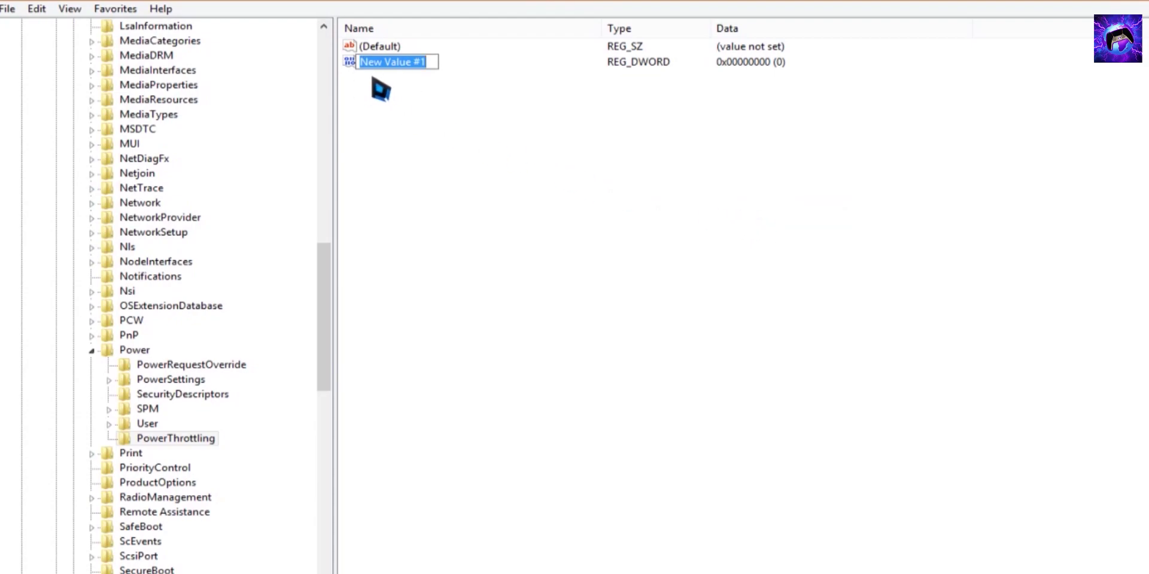
{"action": "type", "text": "PowerThrottlingOff"}
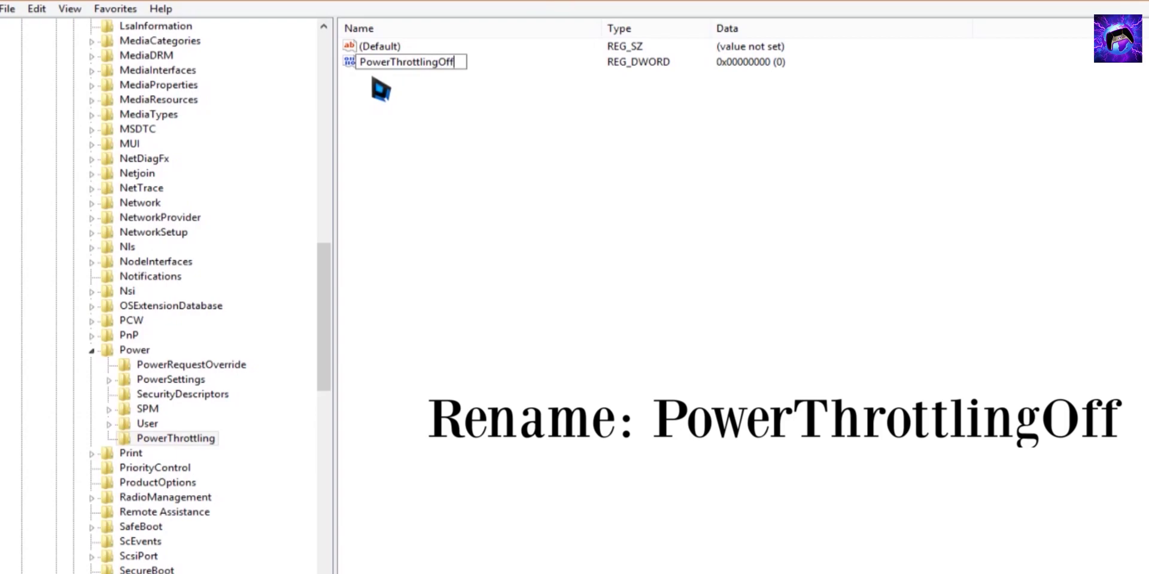
{"action": "key", "text": "Return"}
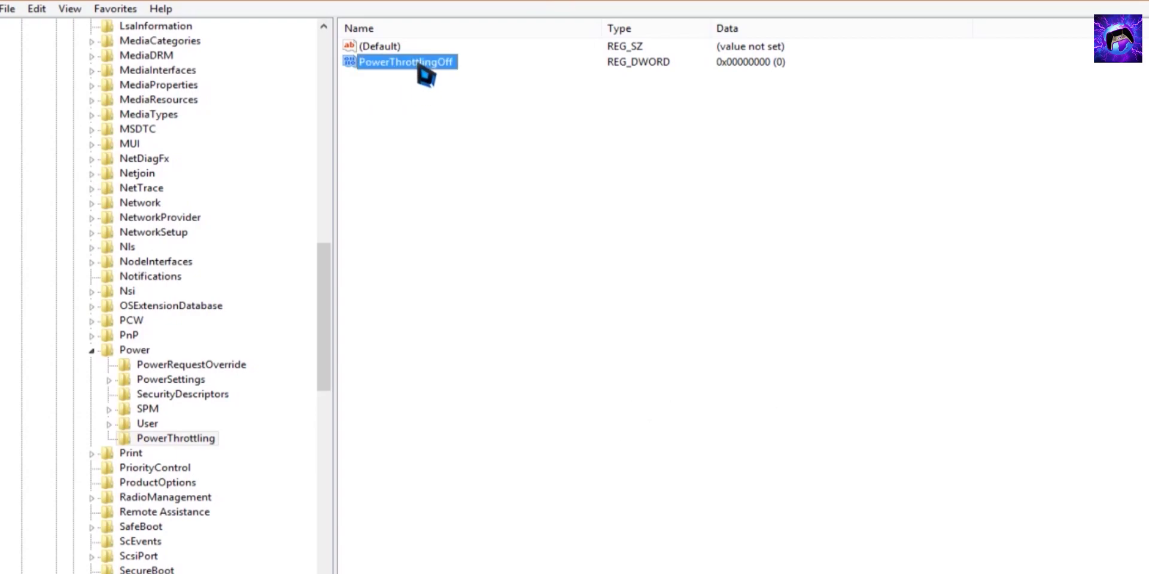
{"action": "right_click", "coordinate": [426, 74]}
{"action": "left_click", "coordinate": [460, 78]}
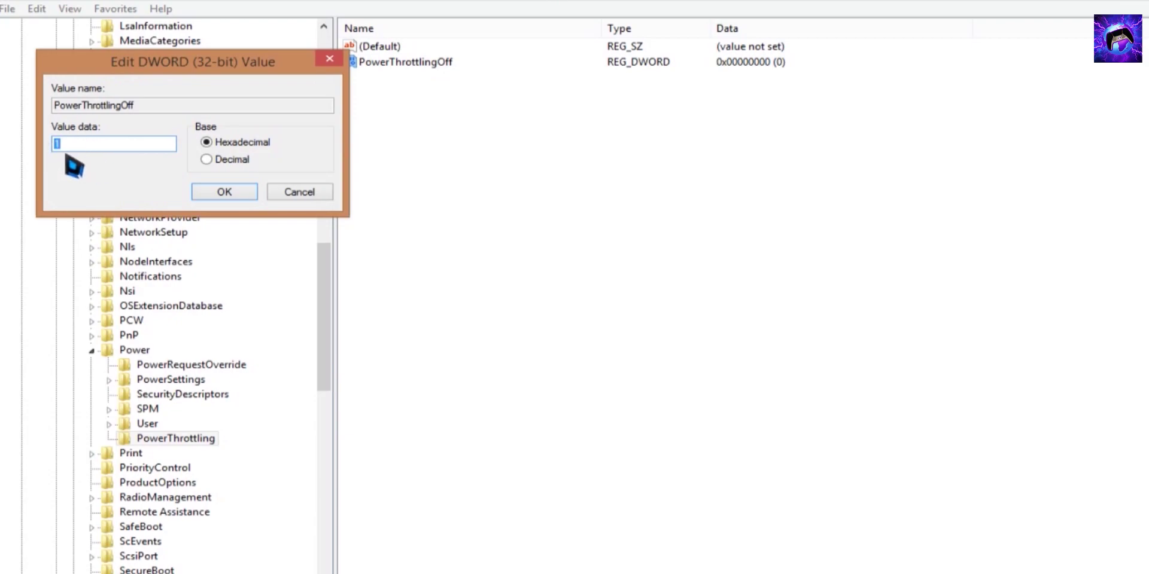
Enter 1 as PowerThrottlingOff's value data and confirm with OK
{"action": "type", "text": "1"}
{"action": "left_click", "coordinate": [217, 192]}
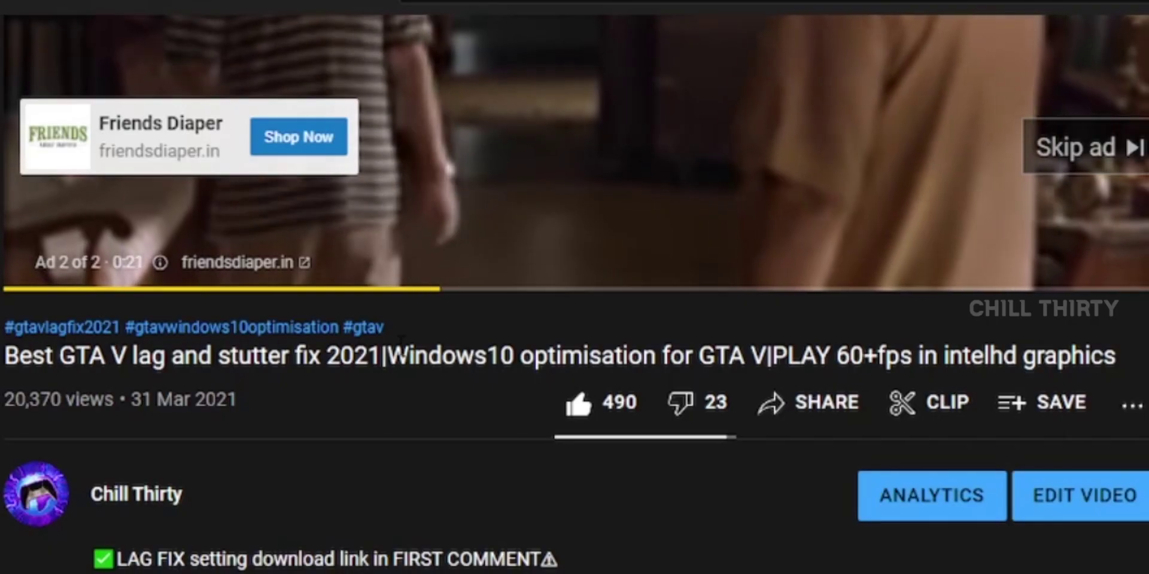
Follow the pinned comment's GTA V lag fix link, blocking the popup, skipping the ad and allowing the page
{"action": "scroll", "coordinate": [435, 367], "scroll_direction": "down", "scroll_amount": 10}
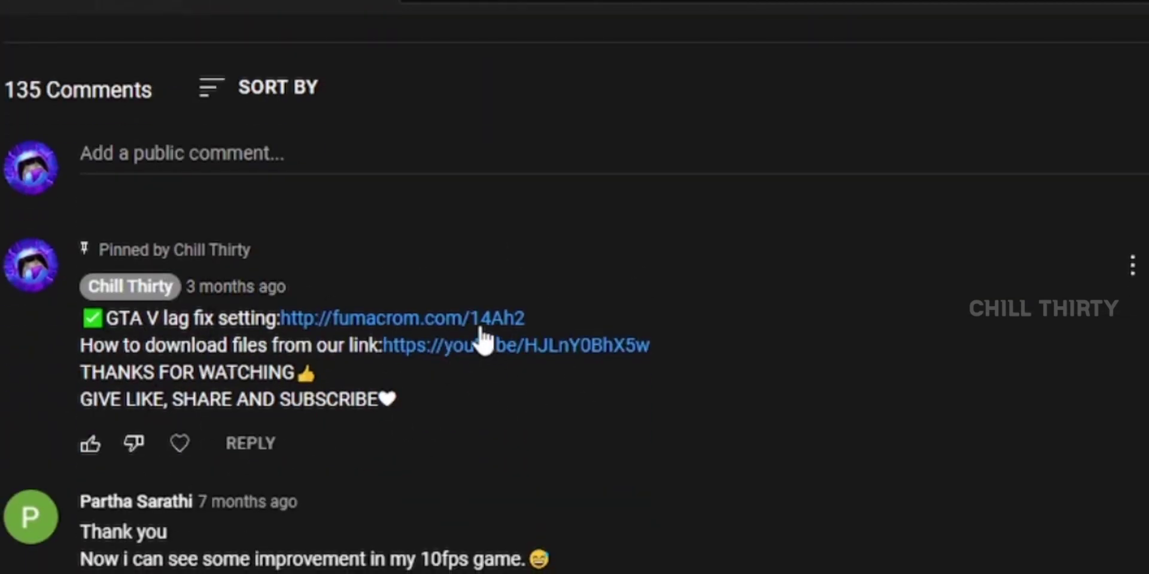
{"action": "left_click", "coordinate": [477, 329]}
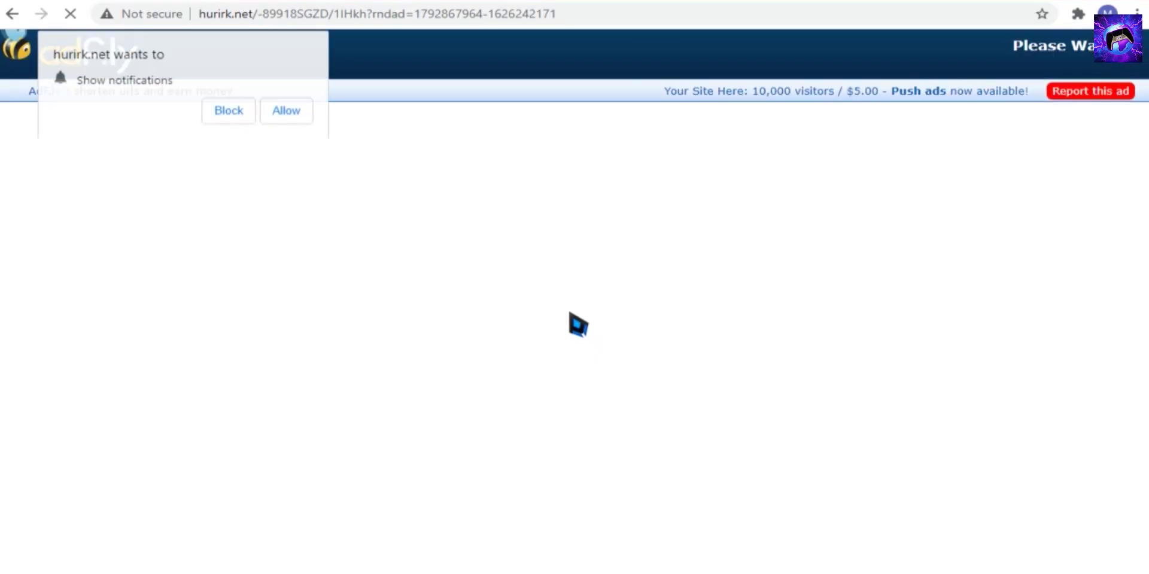
{"action": "left_click", "coordinate": [219, 122]}
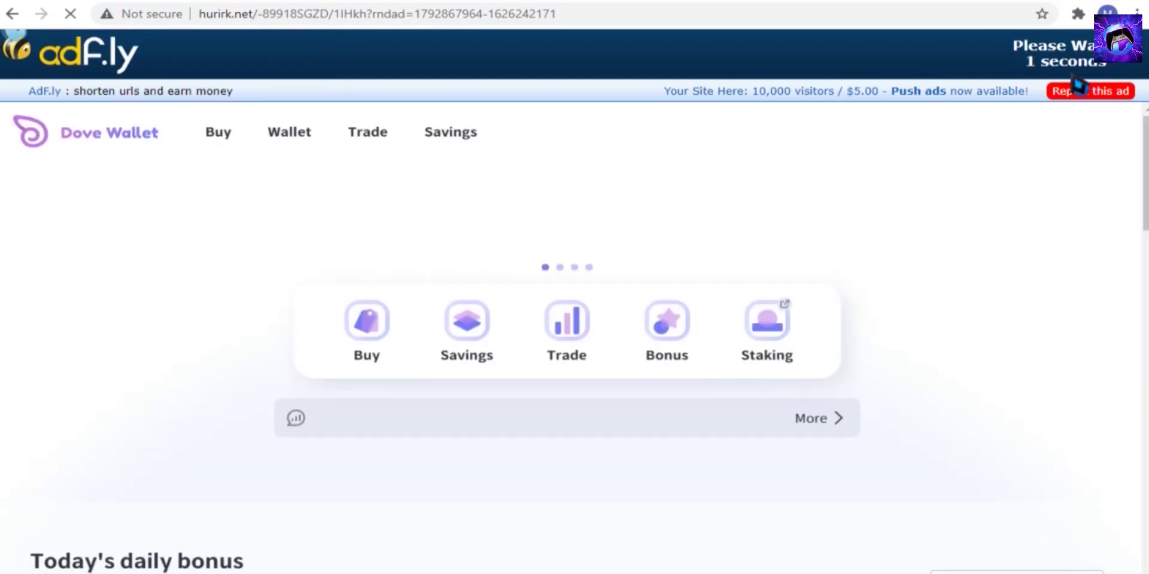
{"action": "left_click", "coordinate": [1060, 59]}
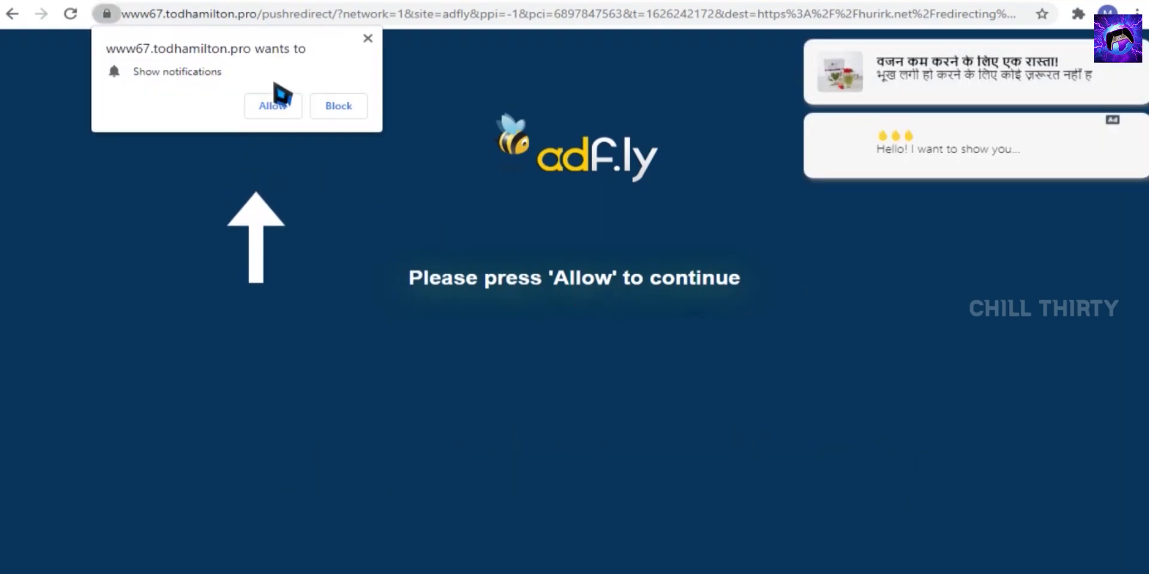
{"action": "left_click", "coordinate": [264, 113]}
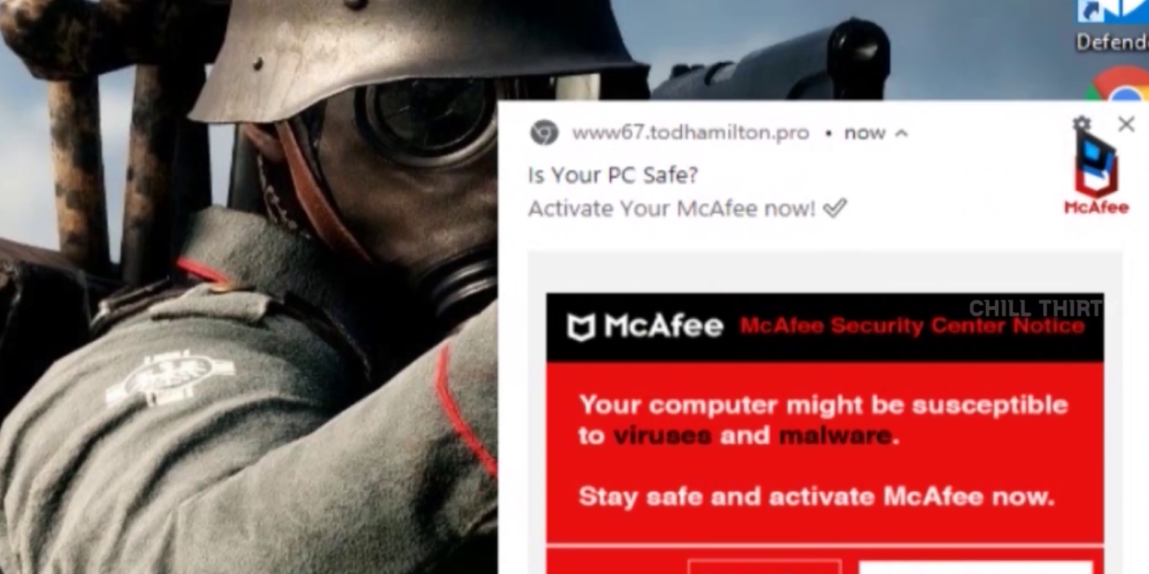
Block all notifications from todhamilton.pro in the site's notification settings
{"action": "left_click", "coordinate": [1082, 124]}
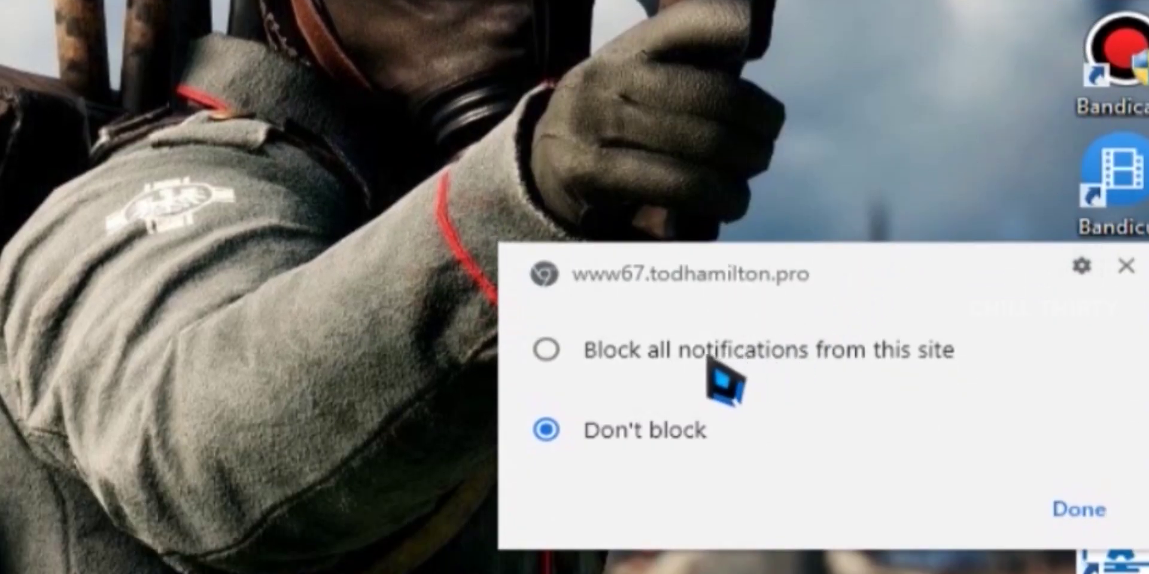
{"action": "left_click", "coordinate": [544, 349]}
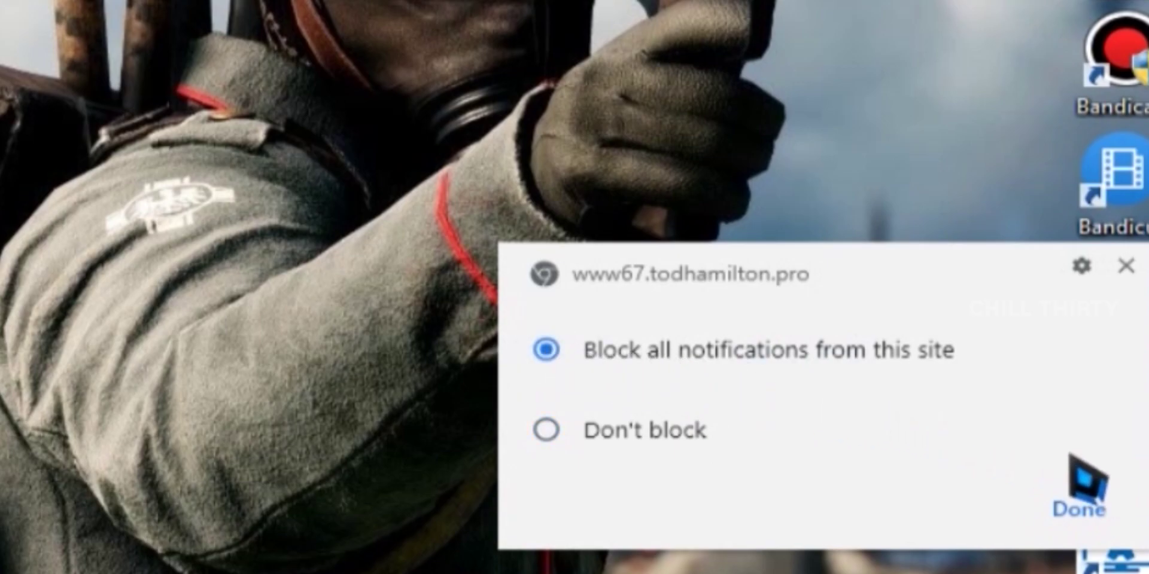
{"action": "left_click", "coordinate": [1078, 510]}
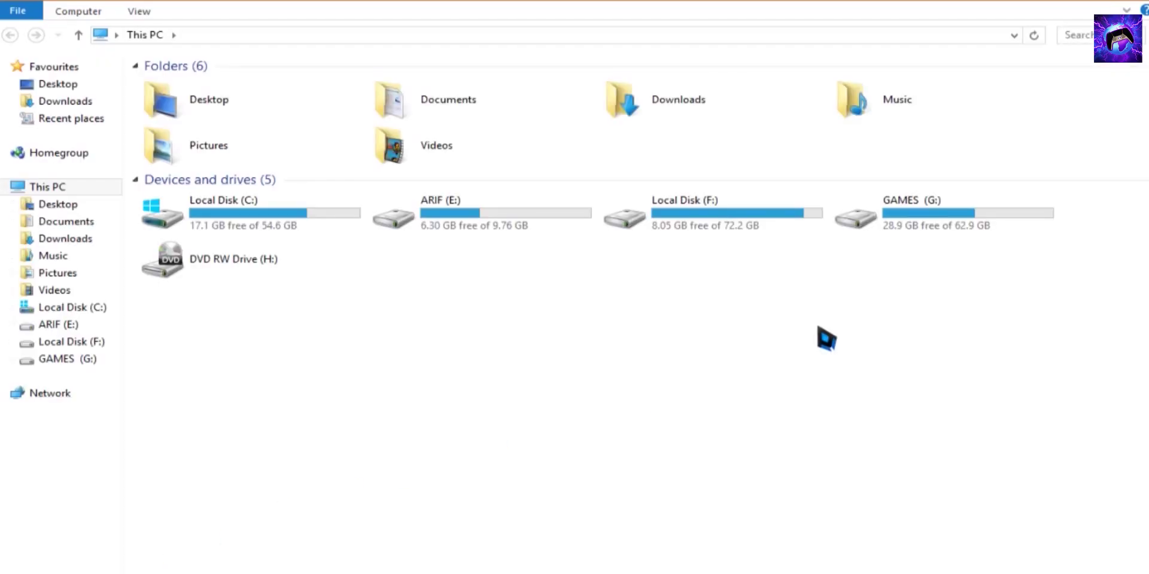
Open the OPTIMIZATION folder on the GAMES (G:) drive
{"action": "double_click", "coordinate": [835, 222]}
{"action": "left_click", "coordinate": [509, 147]}
{"action": "double_click", "coordinate": [509, 150]}
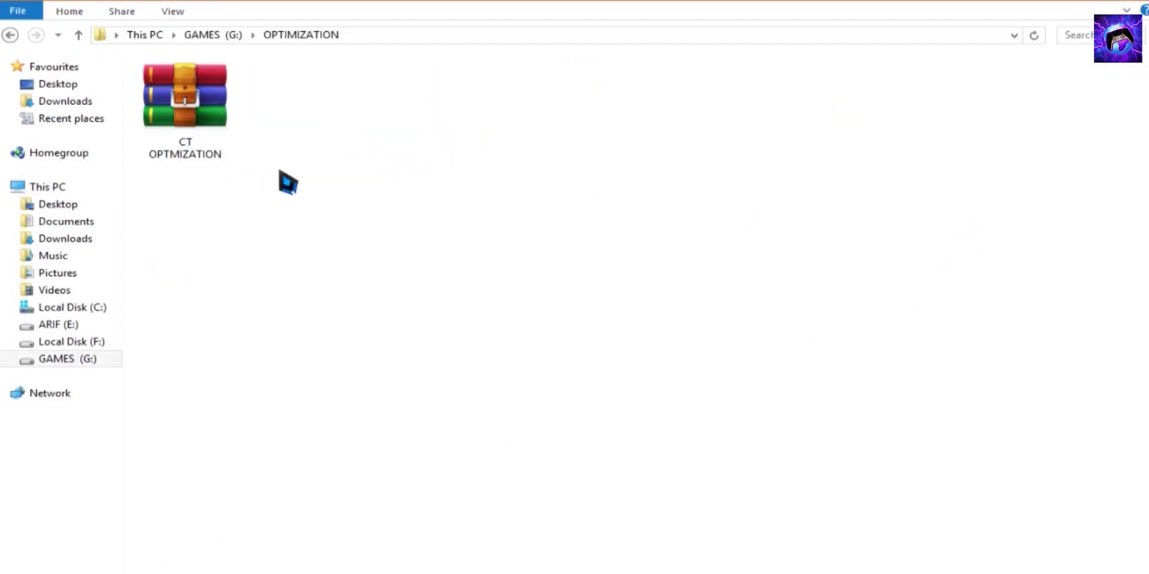
Extract the CT OPTMIZATION archive here using the archive password and select the resulting folder
{"action": "left_click", "coordinate": [175, 146]}
{"action": "right_click", "coordinate": [186, 147]}
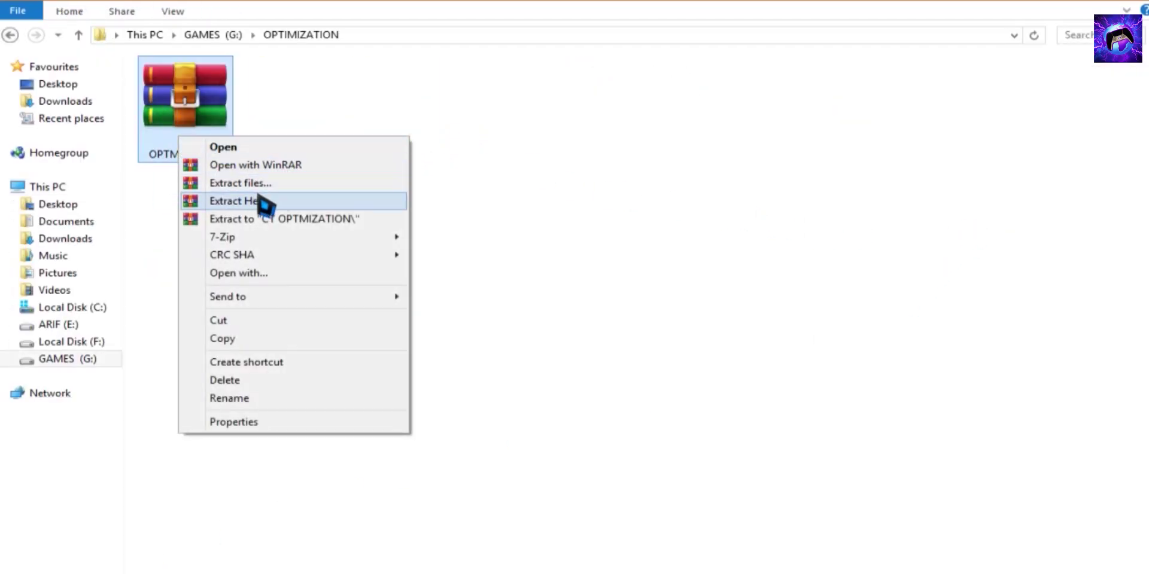
{"action": "left_click", "coordinate": [293, 201]}
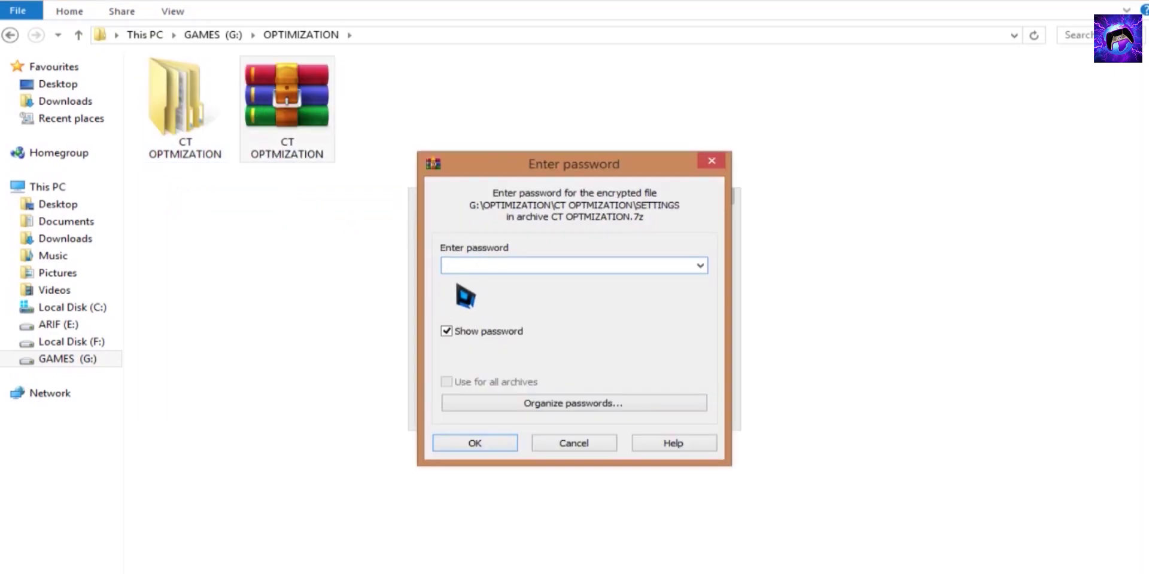
{"action": "type", "text": "OPTI"}
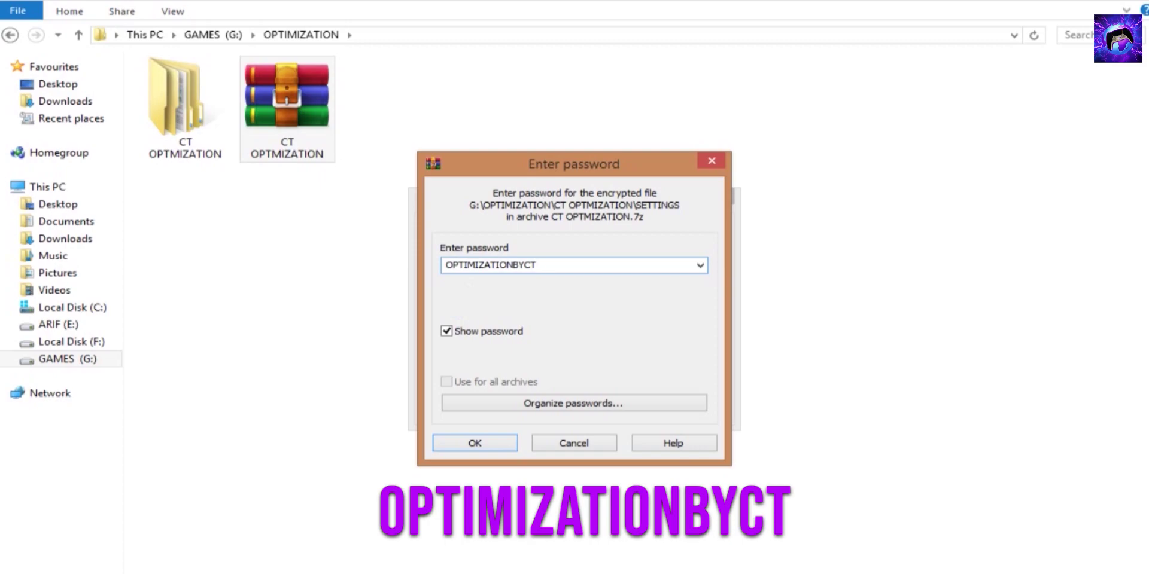
{"action": "type", "text": "MIZATIONBYCT"}
{"action": "key", "text": "ctrl+a"}
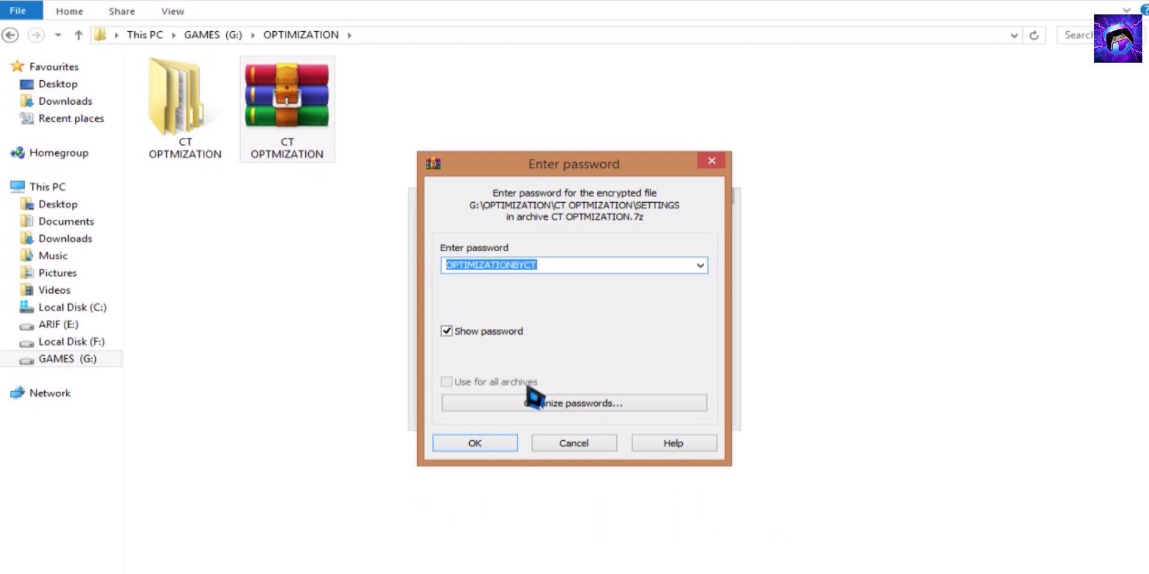
{"action": "left_click", "coordinate": [474, 444]}
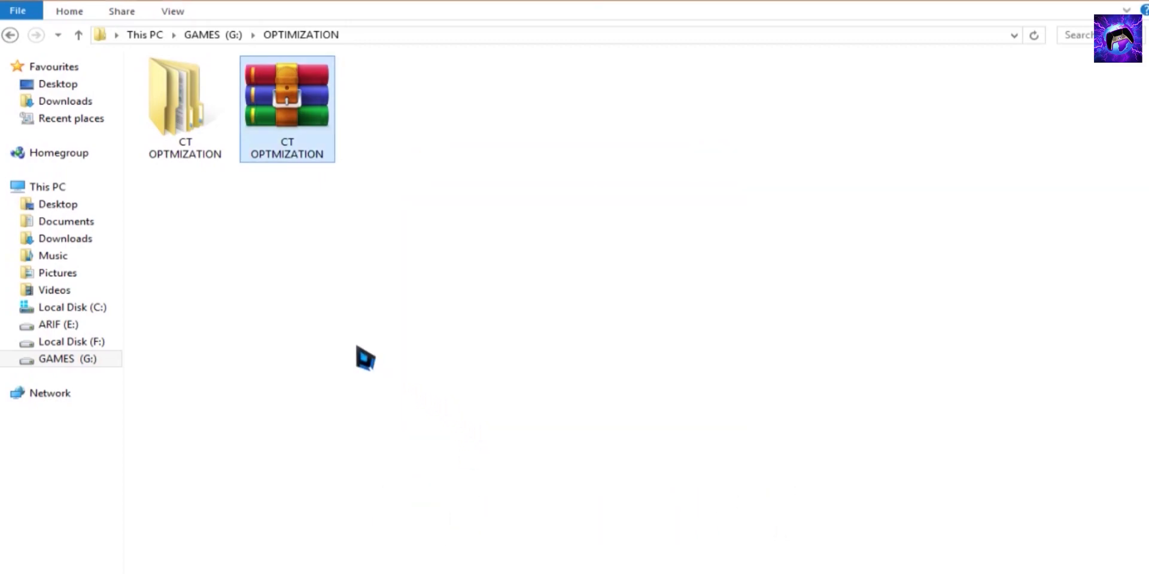
{"action": "left_click", "coordinate": [167, 146]}
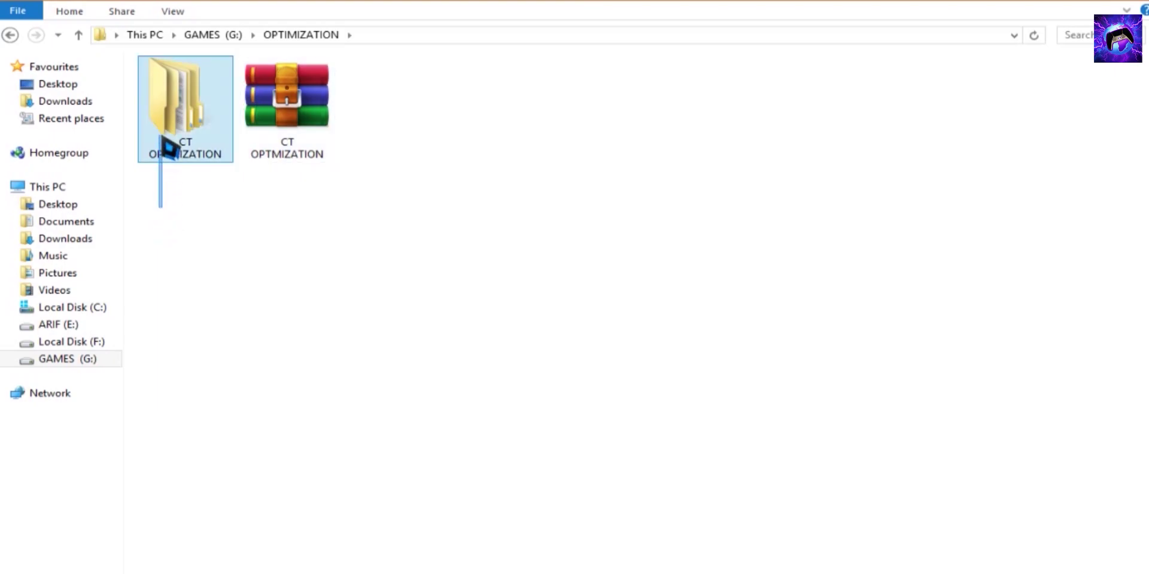
Open the extracted CT OPTMIZATION folder and highlight its PROGRAMS and SETTINGS folders
{"action": "double_click", "coordinate": [220, 162]}
{"action": "left_click_drag", "start_coordinate": [123, 207], "coordinate": [141, 208]}
{"action": "left_click_drag", "start_coordinate": [175, 169], "coordinate": [293, 128]}
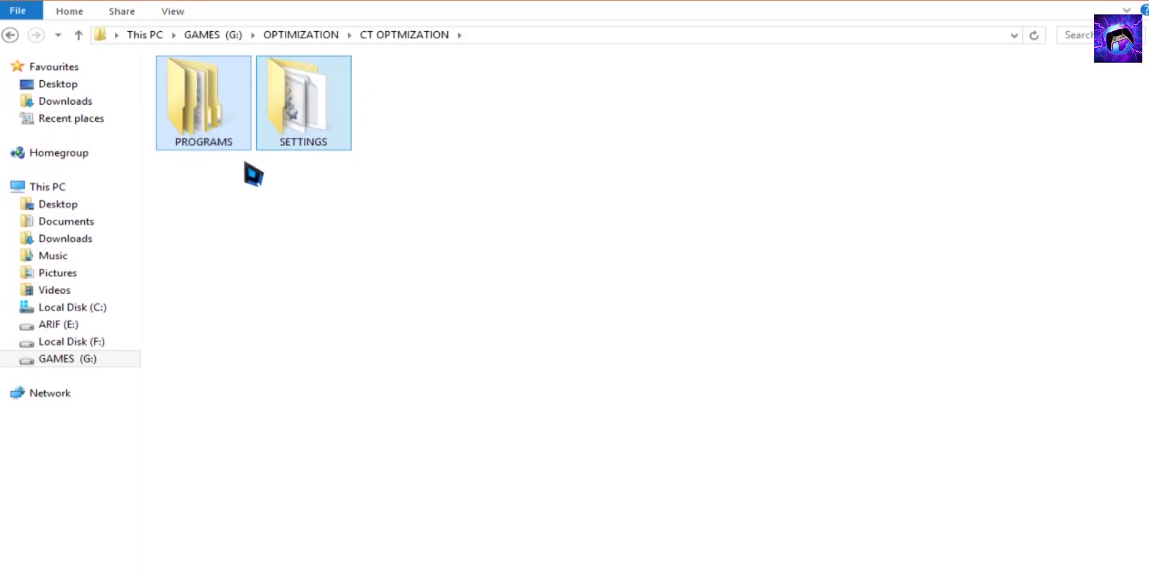
Open SETTINGS, highlight its six registry tweak files, inspect Boost Laptop Responsiveness, then return up
{"action": "double_click", "coordinate": [314, 129]}
{"action": "left_click_drag", "start_coordinate": [177, 195], "coordinate": [557, 205]}
{"action": "left_click_drag", "start_coordinate": [187, 213], "coordinate": [200, 120]}
{"action": "left_click_drag", "start_coordinate": [308, 200], "coordinate": [318, 149]}
{"action": "left_click_drag", "start_coordinate": [416, 206], "coordinate": [436, 119]}
{"action": "left_click_drag", "start_coordinate": [510, 203], "coordinate": [520, 118]}
{"action": "left_click_drag", "start_coordinate": [612, 197], "coordinate": [604, 123]}
{"action": "left_click_drag", "start_coordinate": [676, 192], "coordinate": [703, 123]}
{"action": "left_click_drag", "start_coordinate": [216, 208], "coordinate": [210, 98]}
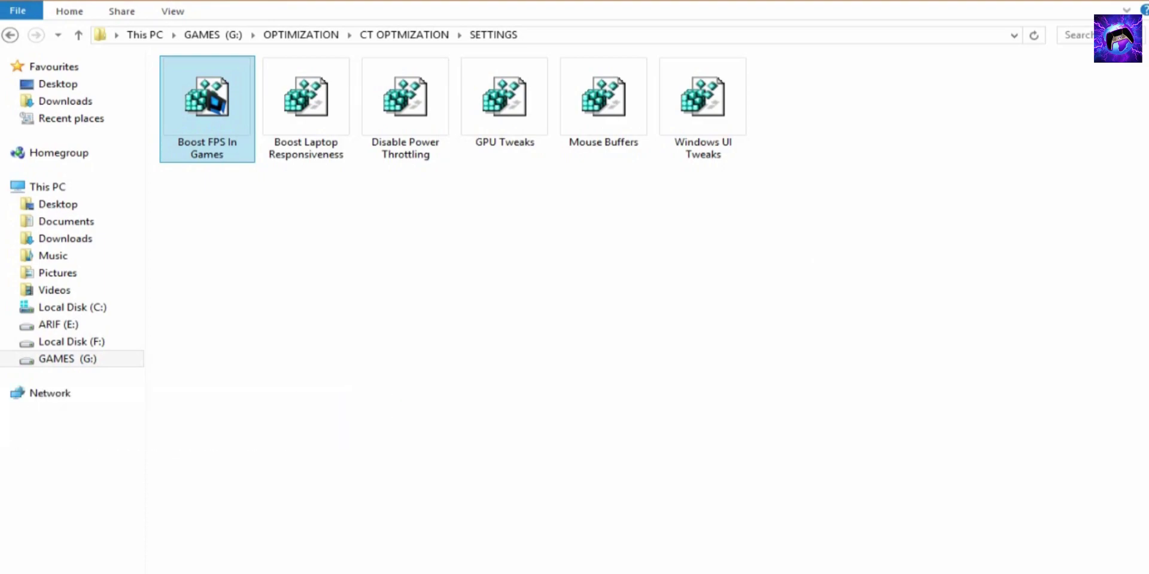
{"action": "left_click", "coordinate": [326, 102]}
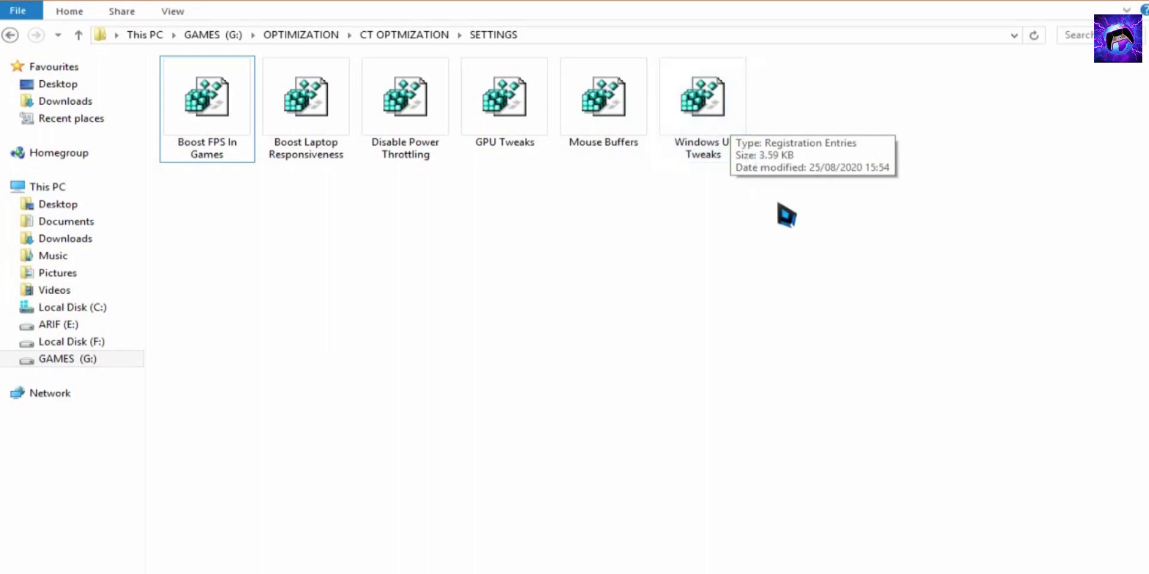
{"action": "key", "text": "BackSpace"}
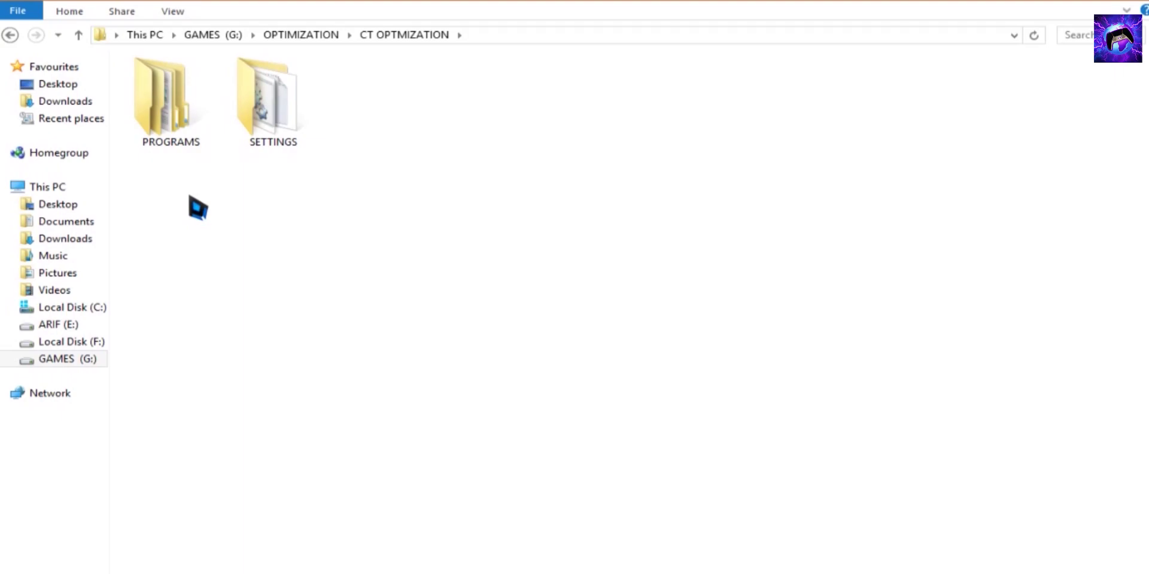
Open PROGRAMS > 10 App Manager and run 10AppsManager.exe
{"action": "left_click", "coordinate": [185, 98]}
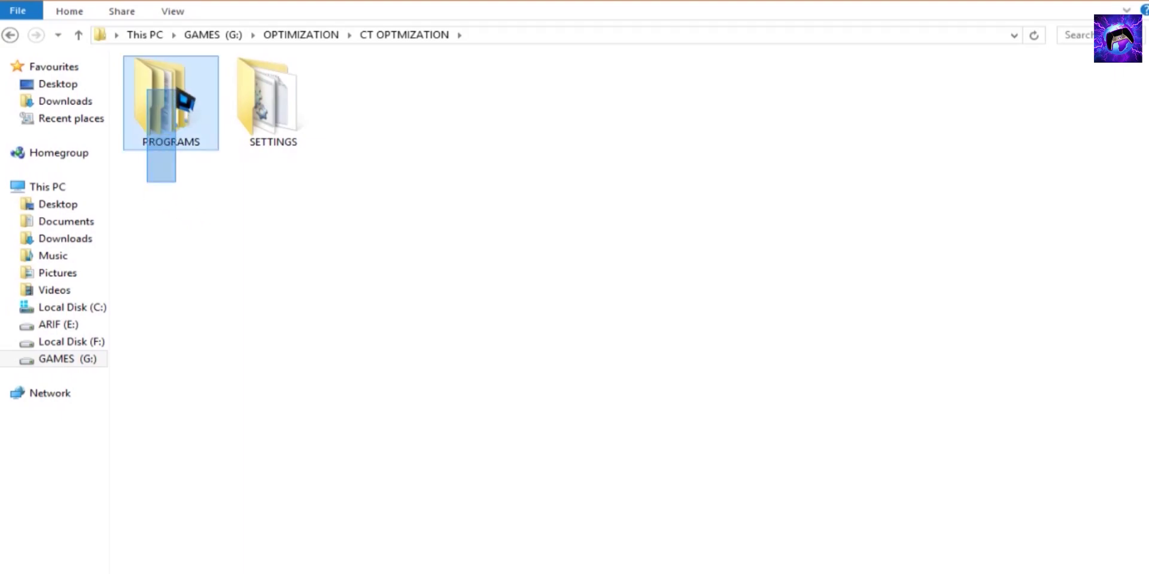
{"action": "double_click", "coordinate": [182, 138]}
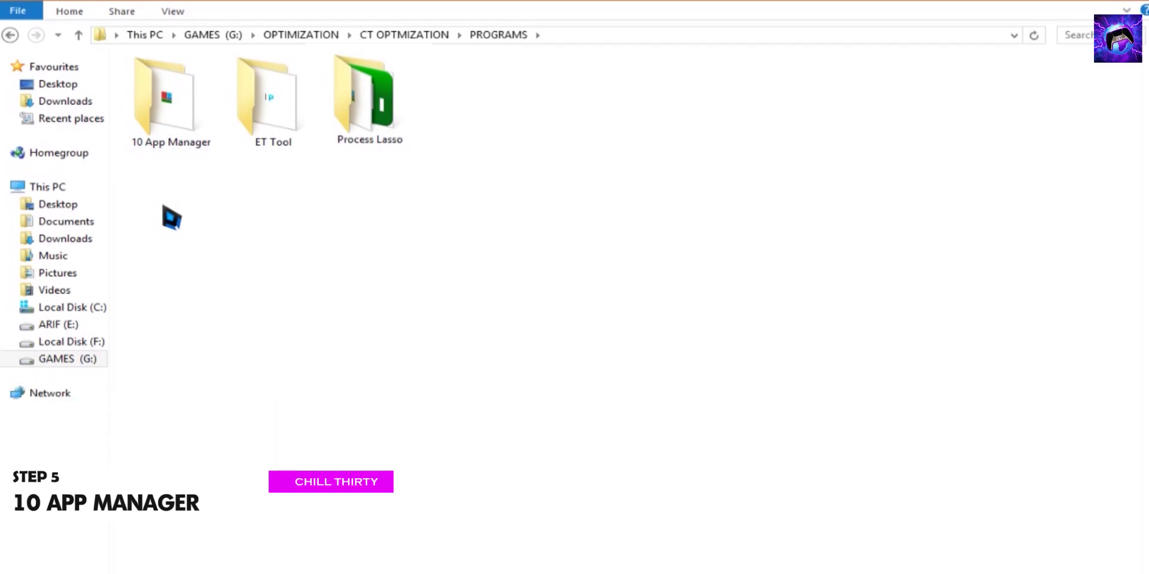
{"action": "left_click", "coordinate": [180, 103]}
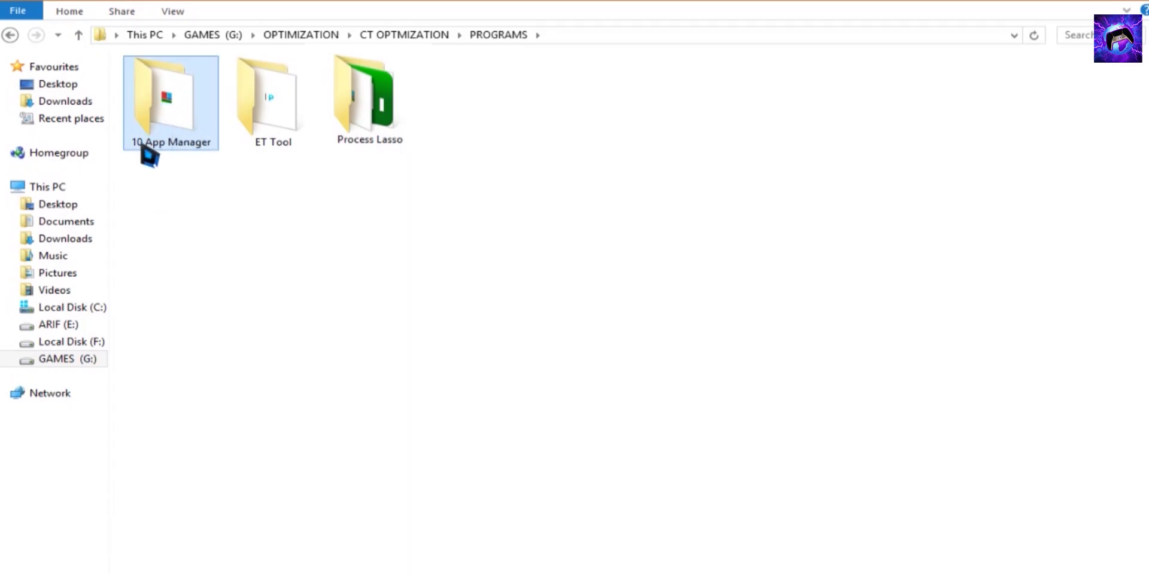
{"action": "double_click", "coordinate": [177, 147]}
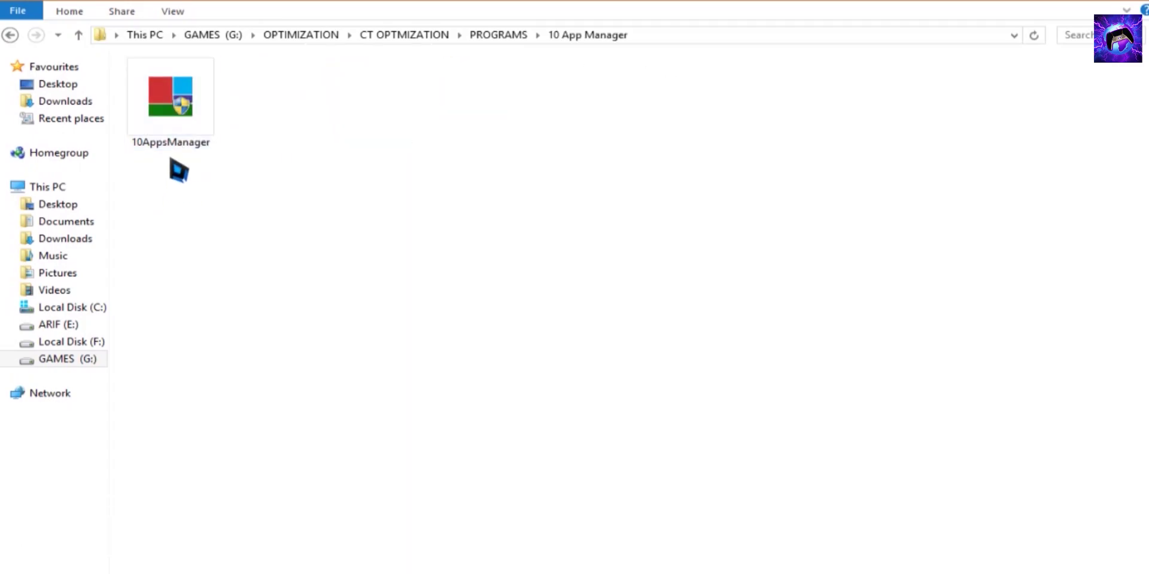
{"action": "left_click", "coordinate": [185, 110]}
{"action": "double_click", "coordinate": [185, 110]}
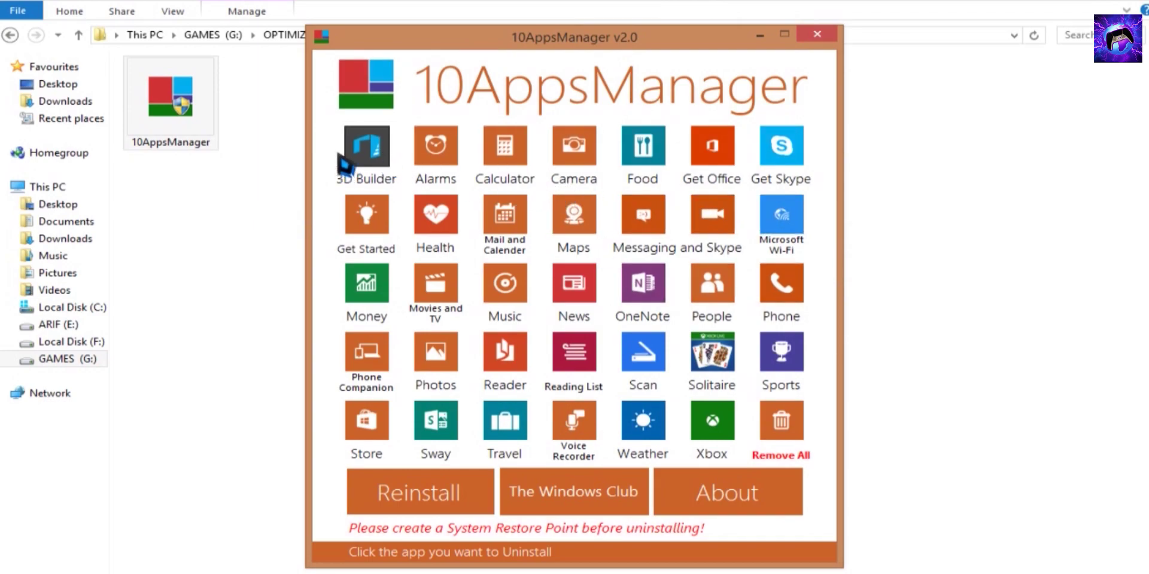
Uninstall the 3D Builder and Food apps, confirming each and dismissing the success messages
{"action": "left_click", "coordinate": [371, 165]}
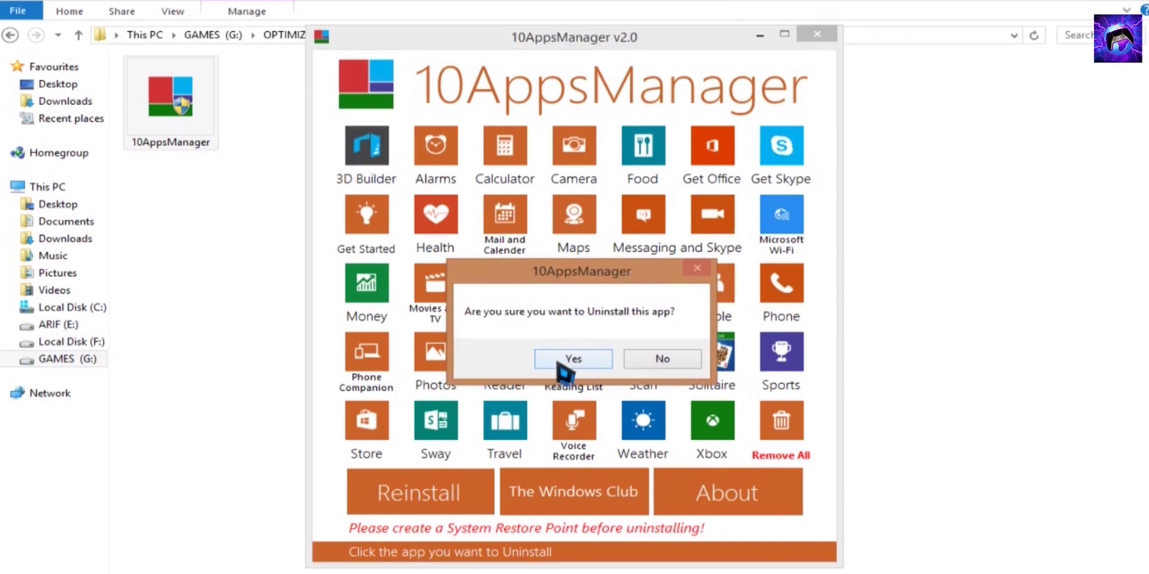
{"action": "left_click", "coordinate": [578, 362]}
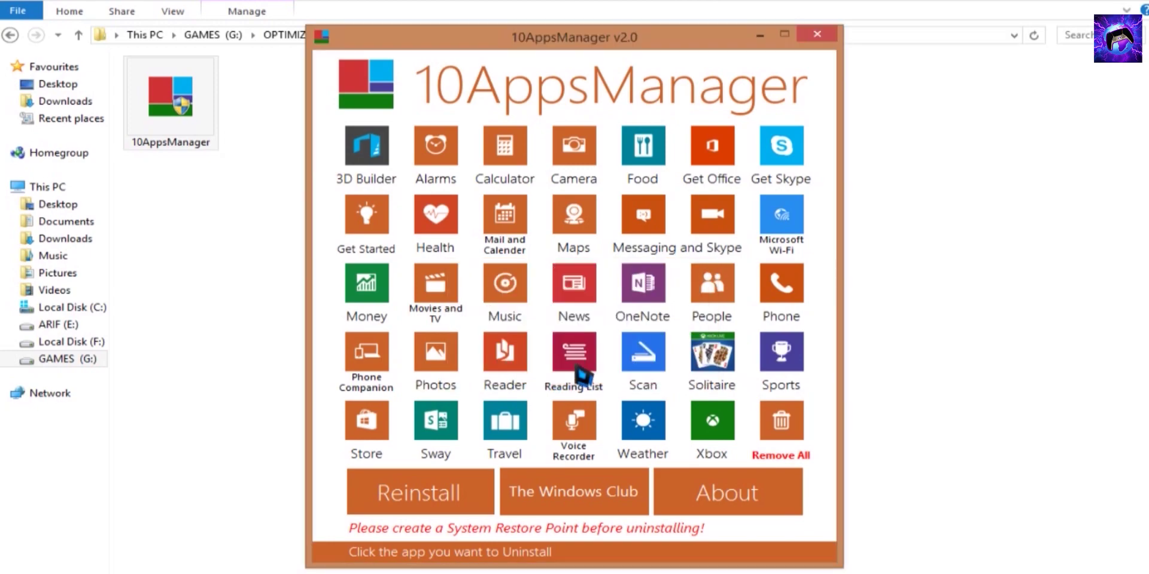
{"action": "left_click", "coordinate": [621, 371]}
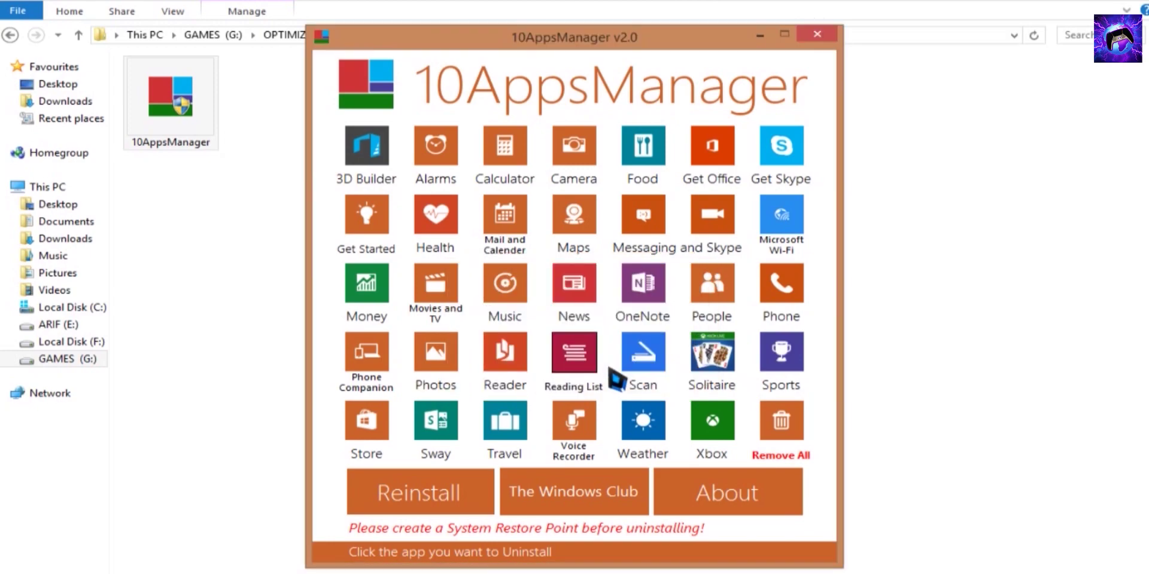
{"action": "left_click", "coordinate": [661, 161]}
{"action": "left_click", "coordinate": [578, 361]}
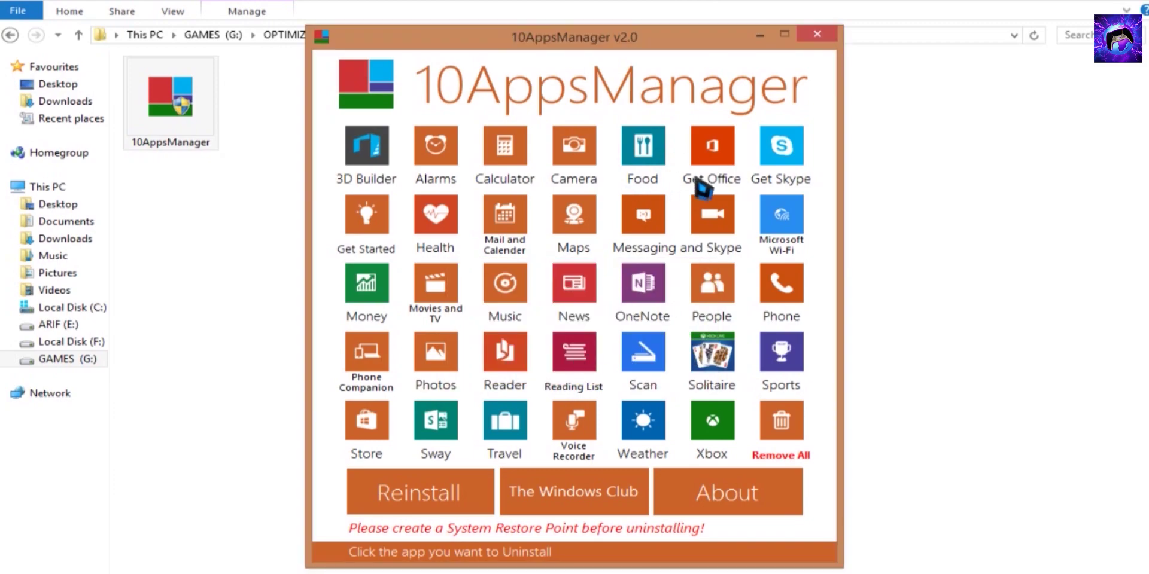
{"action": "left_click", "coordinate": [628, 366]}
Uninstall two more built-in apps and the Scan app, confirming and dismissing each message
{"action": "left_click", "coordinate": [634, 368]}
{"action": "left_click", "coordinate": [659, 363]}
{"action": "left_click", "coordinate": [628, 367]}
{"action": "left_click", "coordinate": [634, 368]}
{"action": "left_click", "coordinate": [658, 364]}
{"action": "left_click", "coordinate": [633, 374]}
{"action": "left_click", "coordinate": [608, 368]}
{"action": "left_click", "coordinate": [636, 367]}
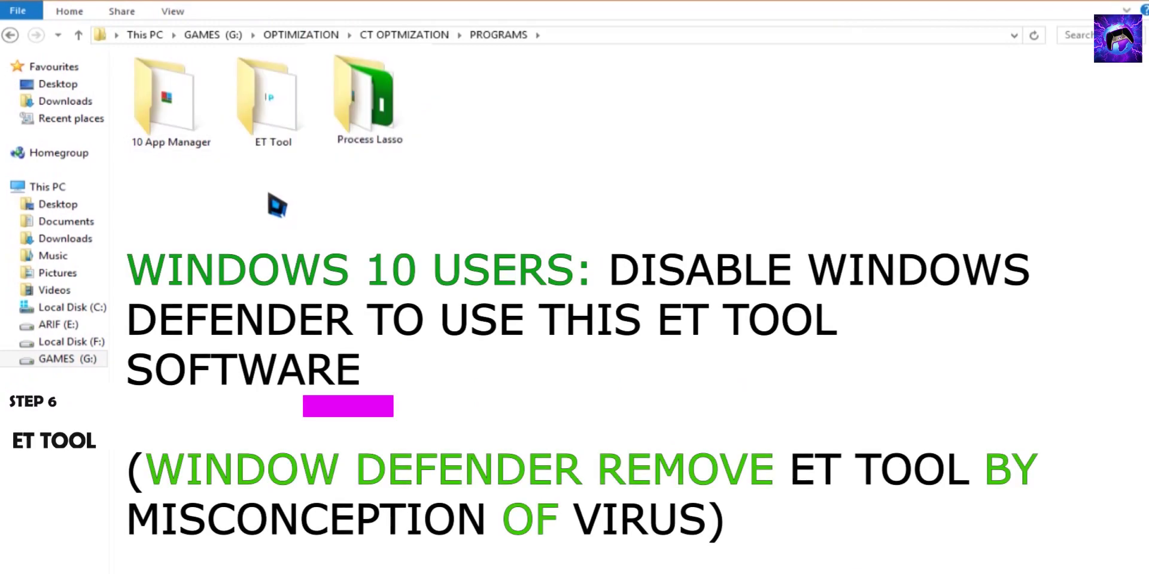
Launch ET Optimization Program from the ET Tool folder
{"action": "left_click", "coordinate": [285, 144]}
{"action": "double_click", "coordinate": [286, 144]}
{"action": "left_click", "coordinate": [171, 179]}
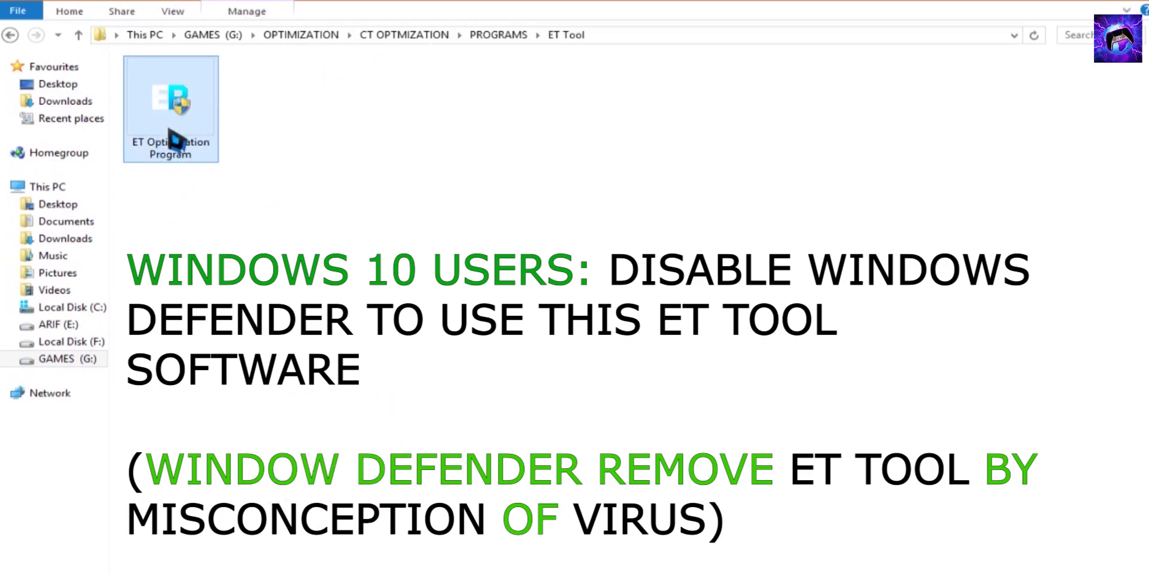
{"action": "right_click", "coordinate": [173, 106]}
{"action": "left_click", "coordinate": [198, 116]}
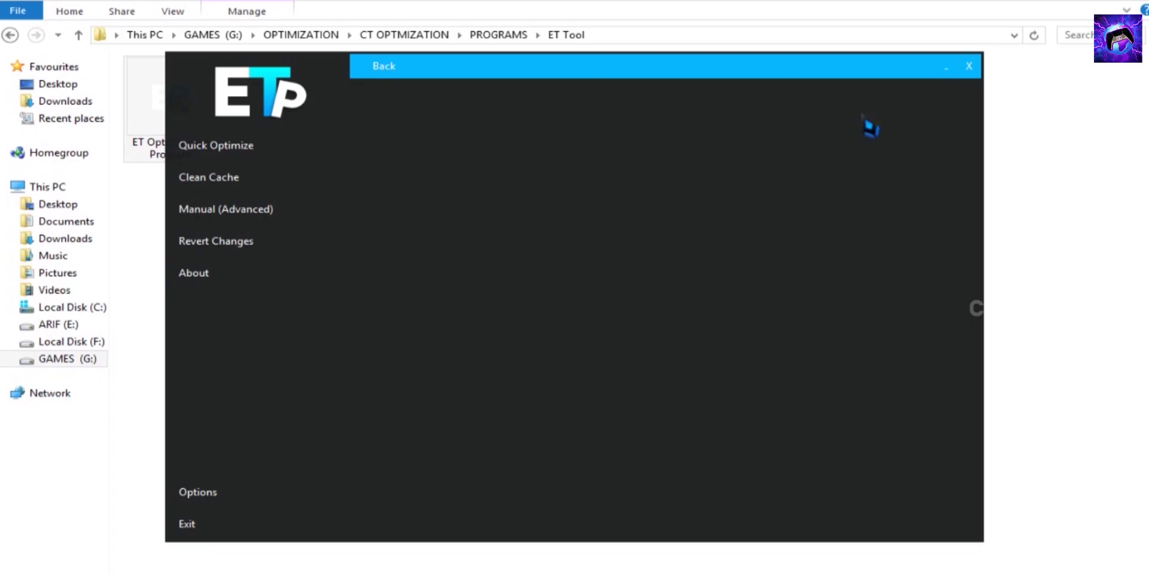
Run and confirm the Quick Optimize, dismissing the resulting messages
{"action": "left_click", "coordinate": [276, 150]}
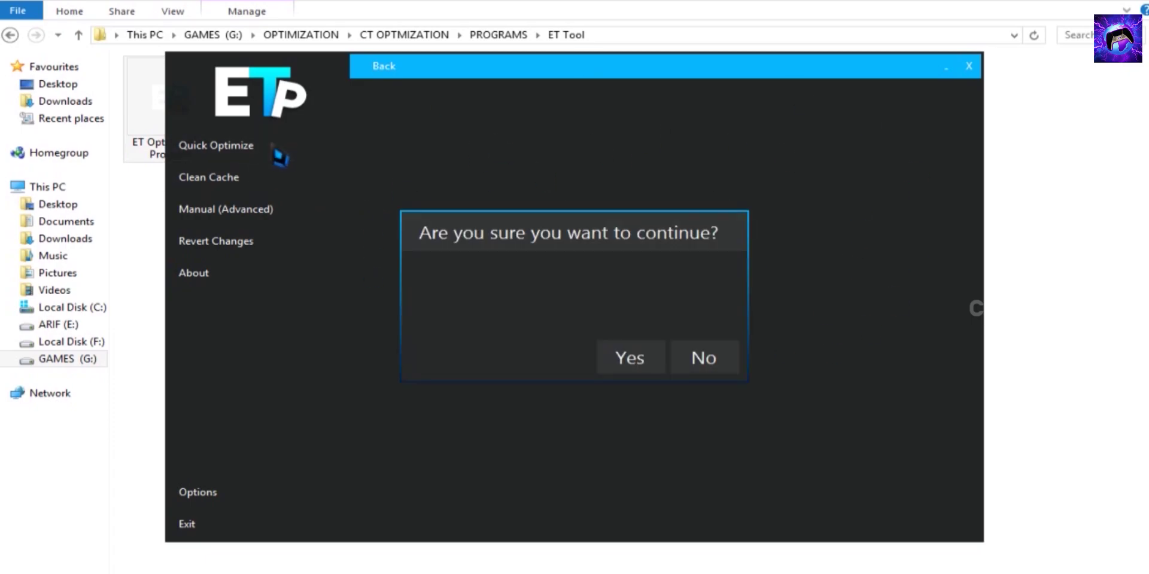
{"action": "left_click", "coordinate": [631, 362]}
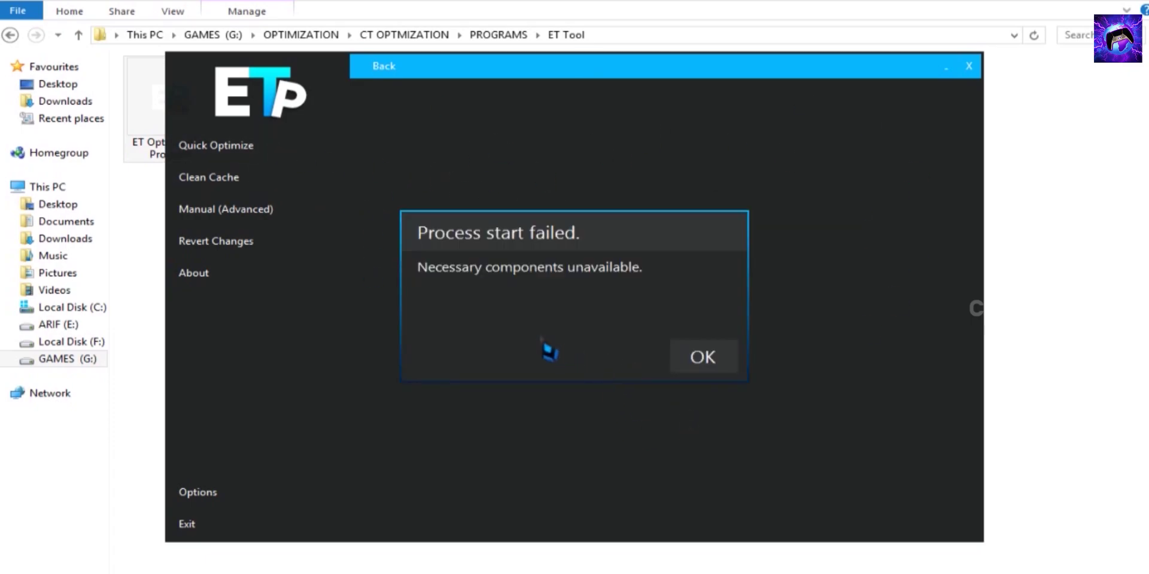
{"action": "left_click", "coordinate": [715, 368]}
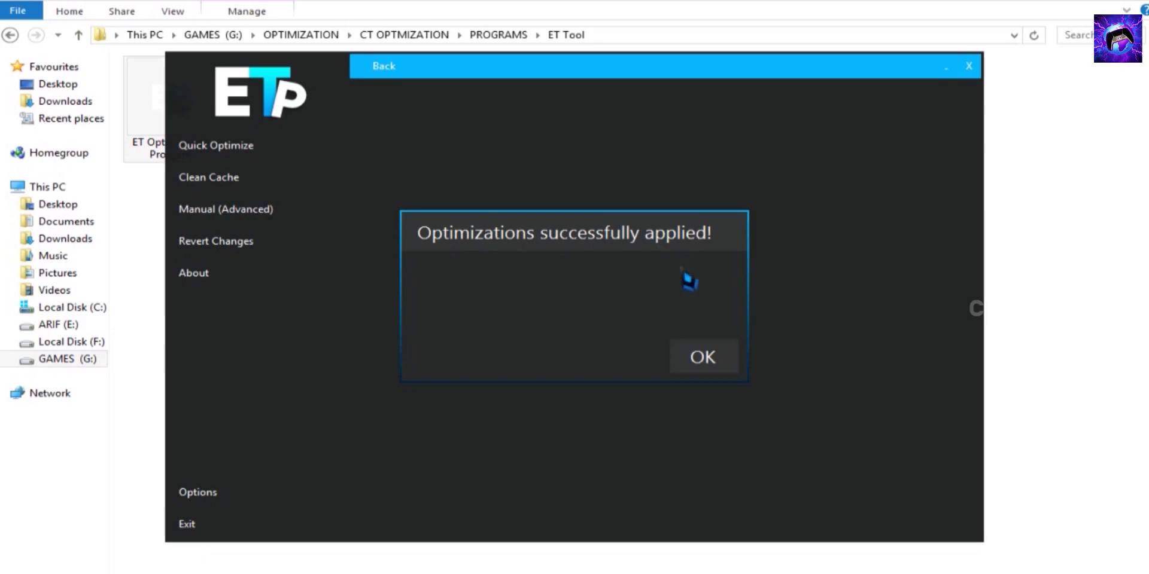
{"action": "left_click", "coordinate": [673, 363]}
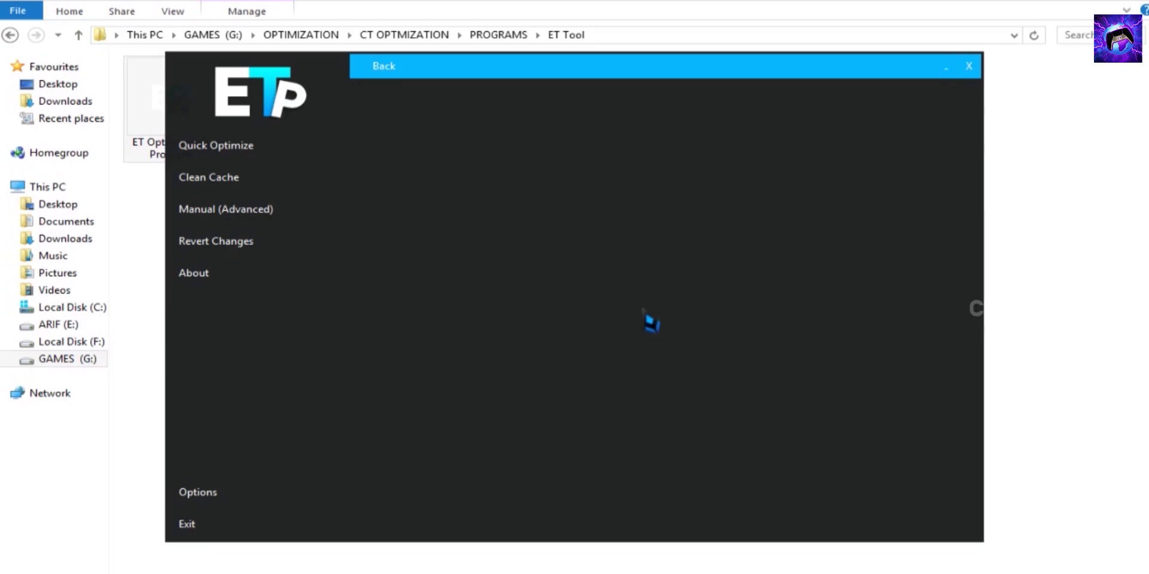
Use Clean Cache to clean temp files and prefetch files and clear event logs
{"action": "left_click", "coordinate": [278, 181]}
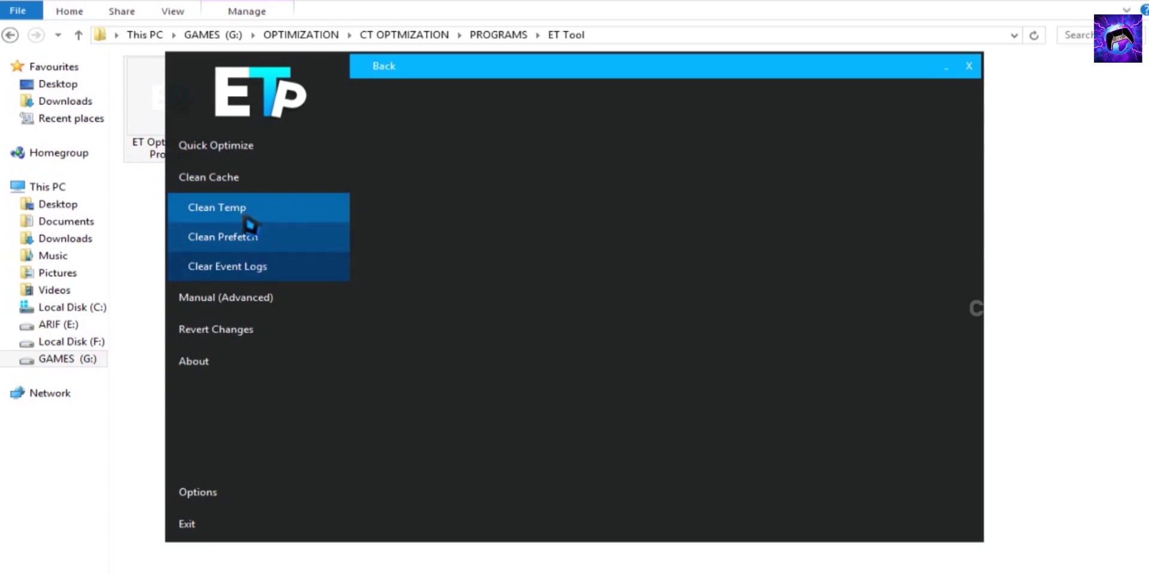
{"action": "left_click", "coordinate": [270, 208]}
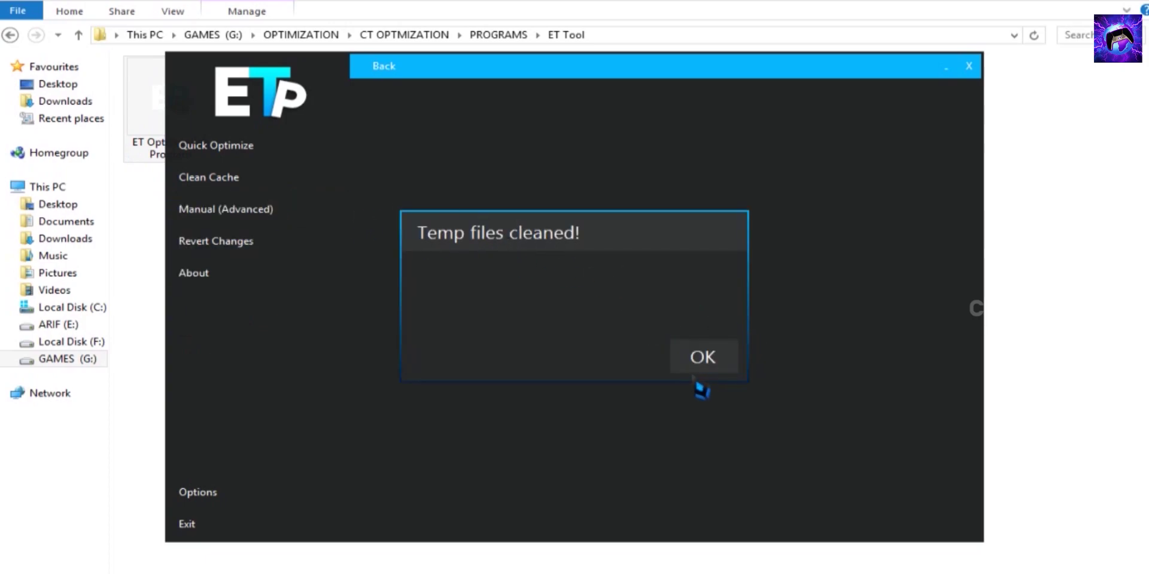
{"action": "left_click", "coordinate": [694, 358]}
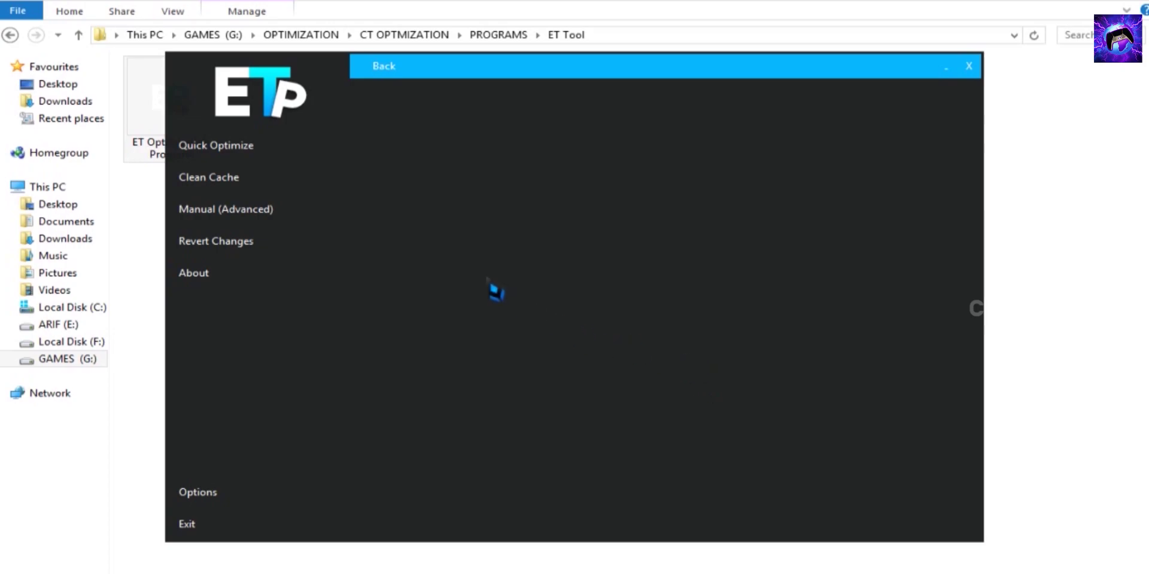
{"action": "left_click", "coordinate": [286, 185]}
{"action": "left_click", "coordinate": [287, 238]}
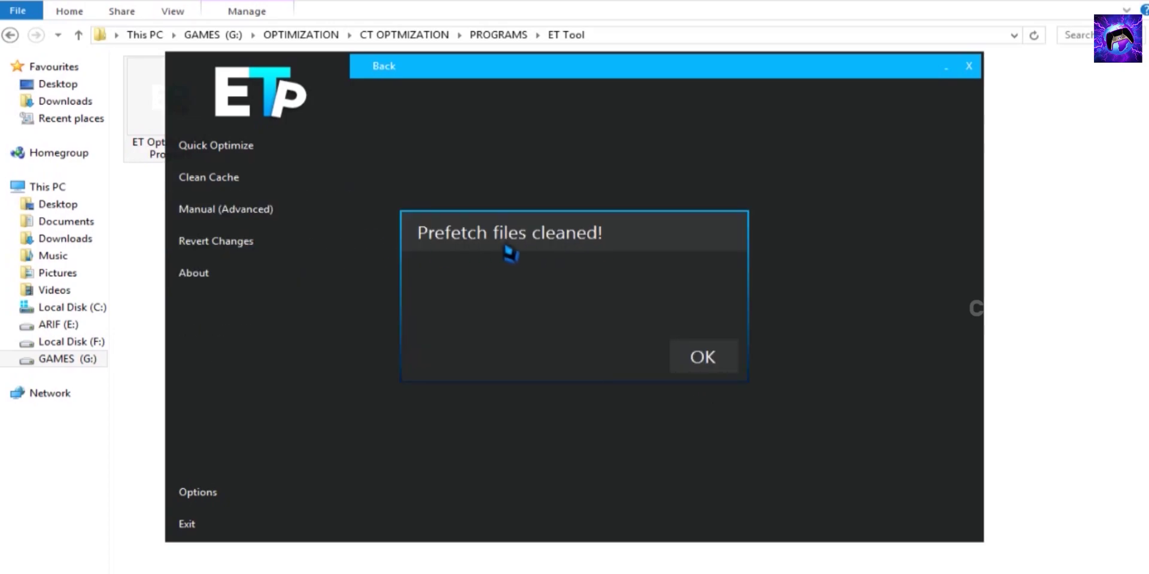
{"action": "left_click", "coordinate": [703, 358]}
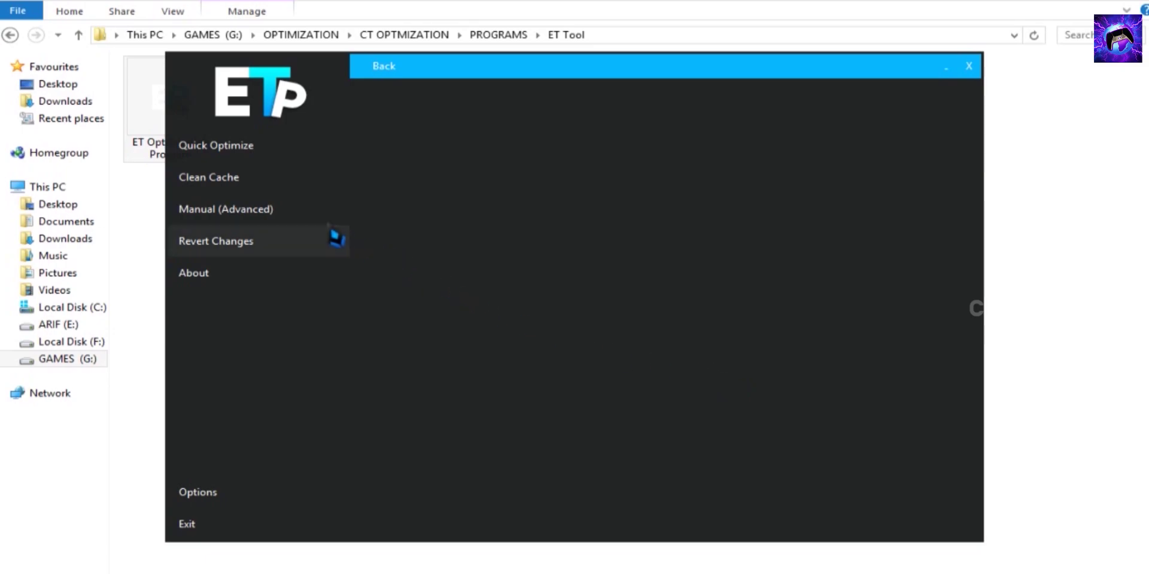
{"action": "left_click", "coordinate": [272, 178]}
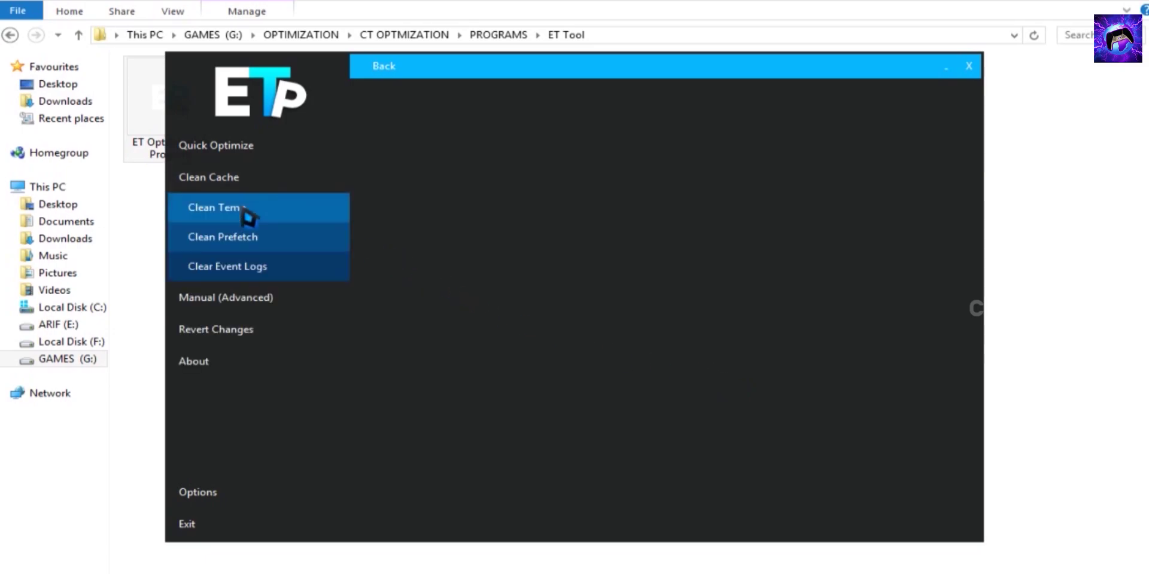
{"action": "left_click", "coordinate": [298, 274]}
{"action": "left_click", "coordinate": [695, 353]}
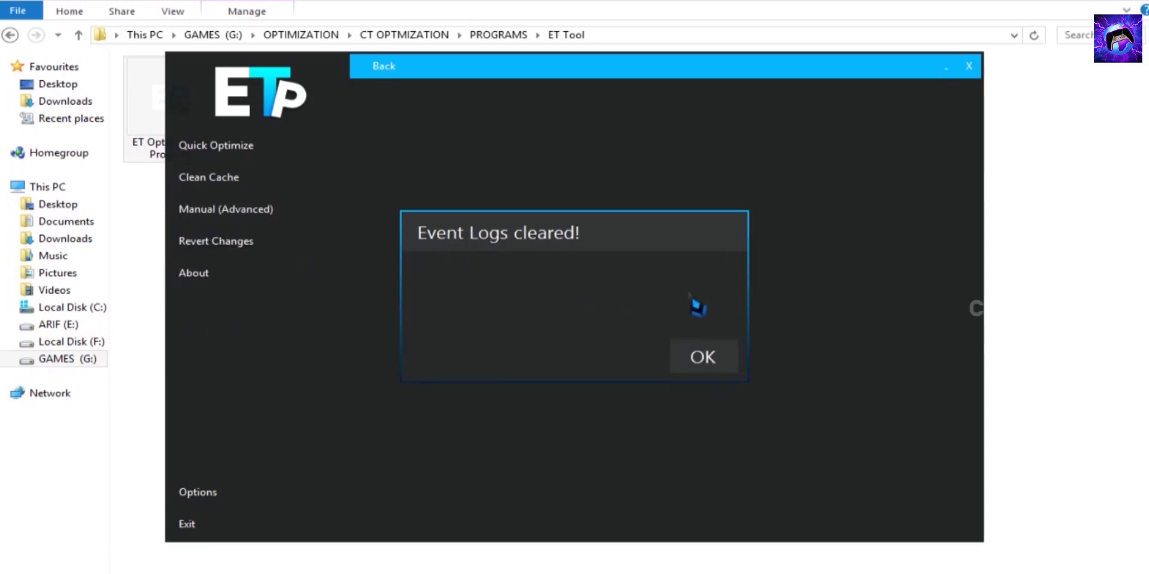
{"action": "left_click", "coordinate": [724, 361]}
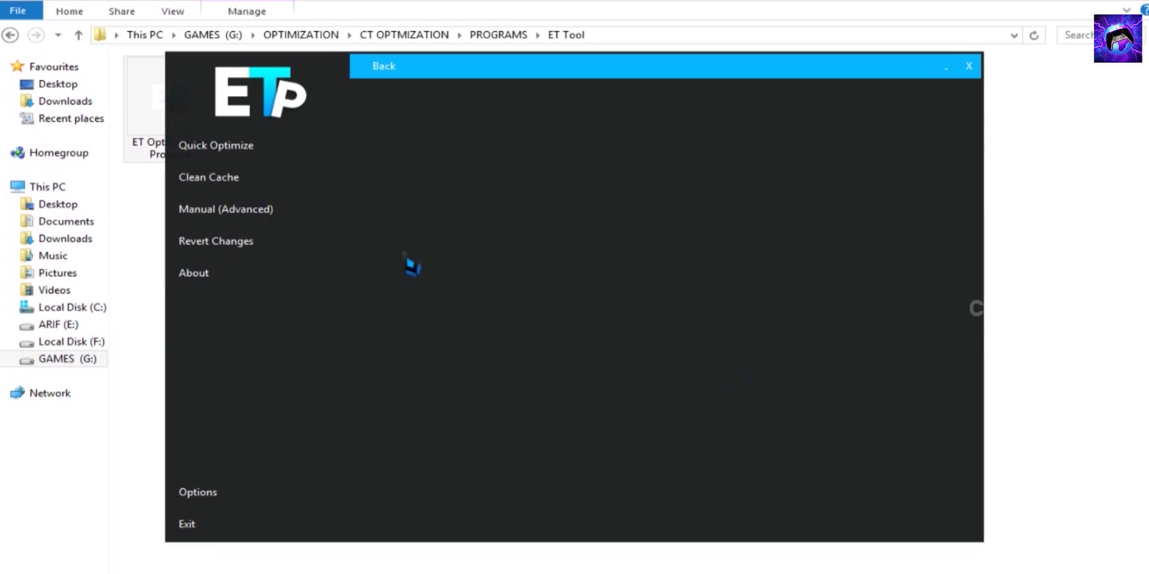
Apply and confirm the Manual (Advanced) > Registry tweaks in ET Tool
{"action": "left_click", "coordinate": [291, 207]}
{"action": "left_click", "coordinate": [267, 246]}
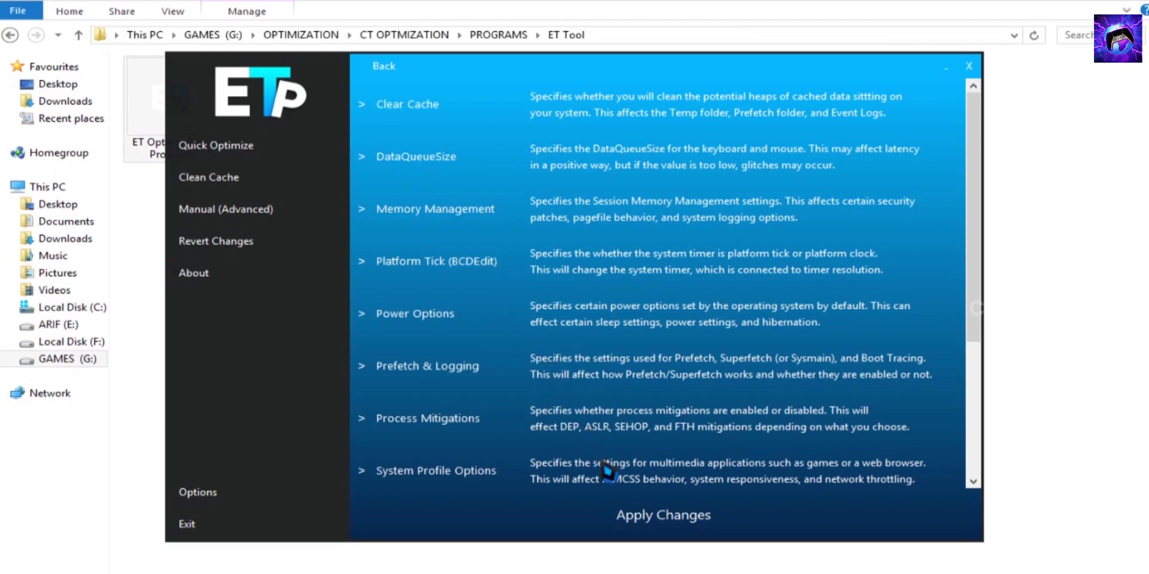
{"action": "left_click", "coordinate": [648, 524]}
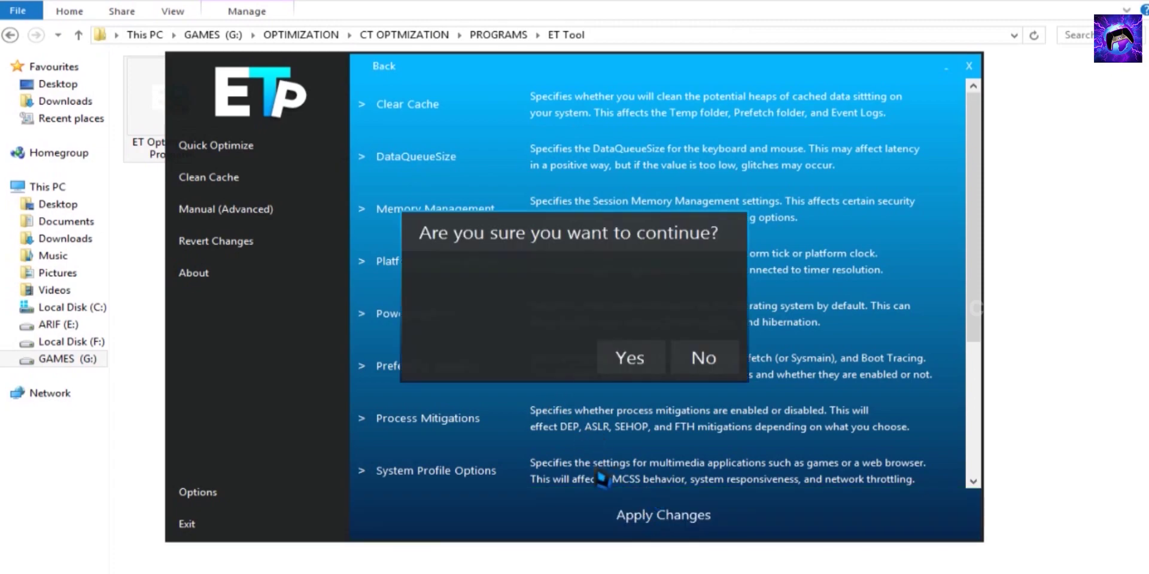
{"action": "left_click", "coordinate": [628, 358]}
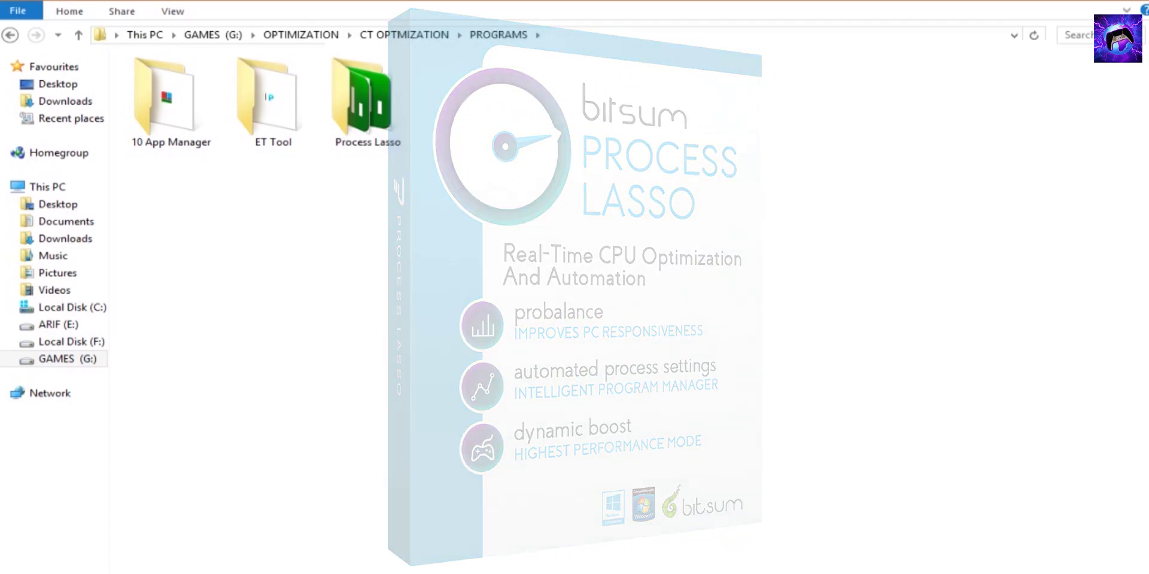
Open the Process Lasso folder and select the 32-bit installer processlassosetup32
{"action": "left_click", "coordinate": [368, 102]}
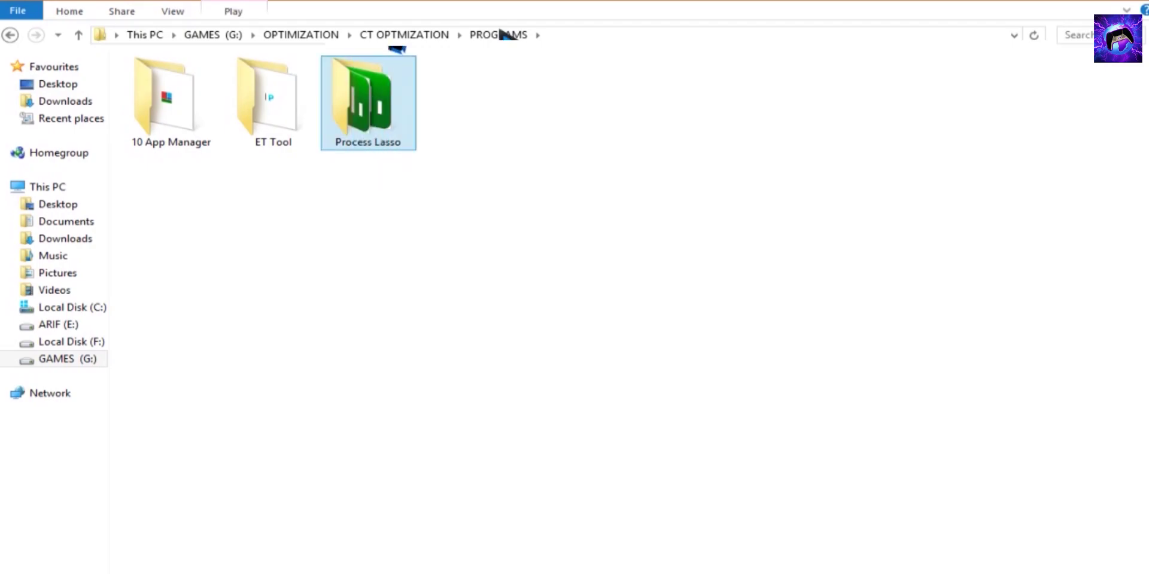
{"action": "double_click", "coordinate": [362, 106]}
{"action": "left_click_drag", "start_coordinate": [190, 185], "coordinate": [270, 118]}
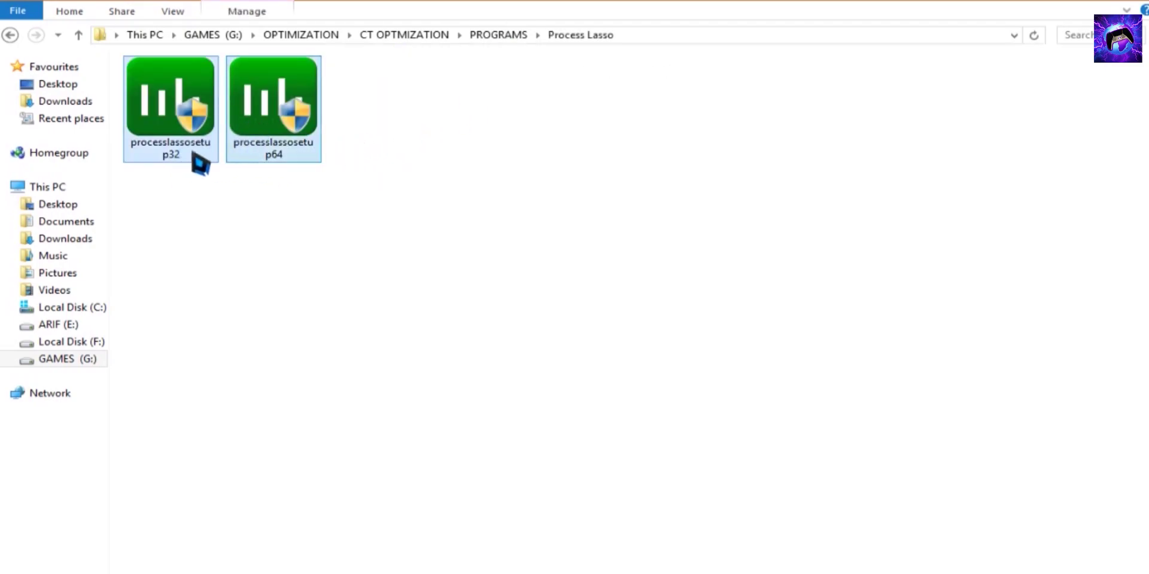
{"action": "left_click_drag", "start_coordinate": [173, 211], "coordinate": [335, 107]}
{"action": "left_click_drag", "start_coordinate": [158, 230], "coordinate": [299, 144]}
{"action": "left_click_drag", "start_coordinate": [209, 209], "coordinate": [177, 90]}
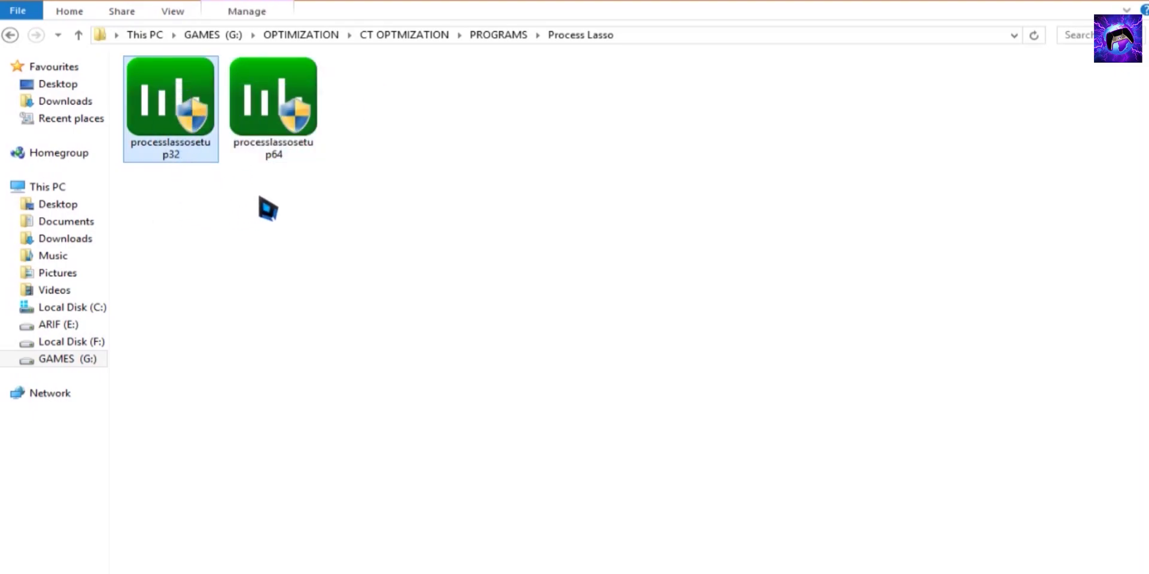
{"action": "left_click", "coordinate": [297, 147]}
{"action": "left_click_drag", "start_coordinate": [185, 179], "coordinate": [189, 120]}
Run processlassosetup32 and install with English, default components, folder and startup options
{"action": "right_click", "coordinate": [186, 114]}
{"action": "left_click", "coordinate": [552, 317]}
{"action": "left_click", "coordinate": [559, 336]}
{"action": "left_click", "coordinate": [571, 343]}
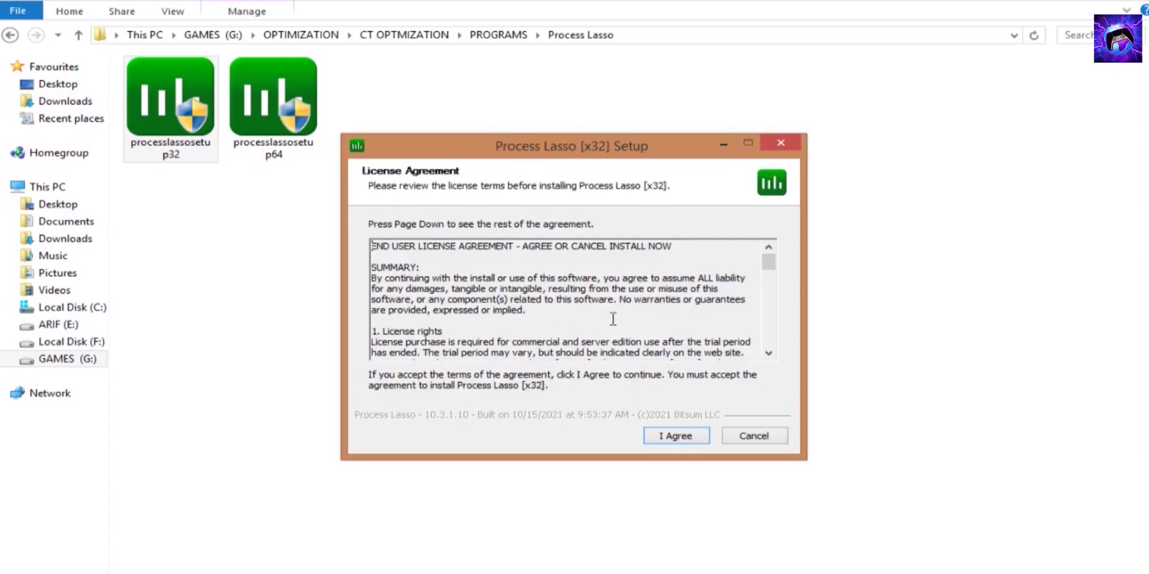
{"action": "scroll", "coordinate": [613, 319], "scroll_direction": "down", "scroll_amount": 5}
{"action": "left_click", "coordinate": [676, 435]}
{"action": "left_click", "coordinate": [675, 437]}
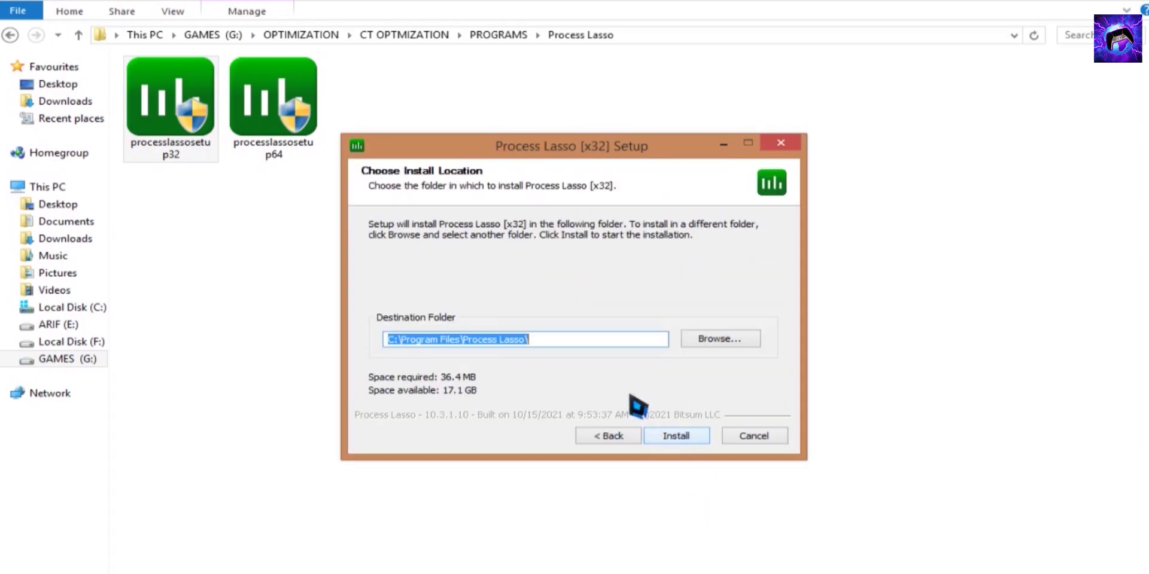
{"action": "left_click", "coordinate": [705, 436]}
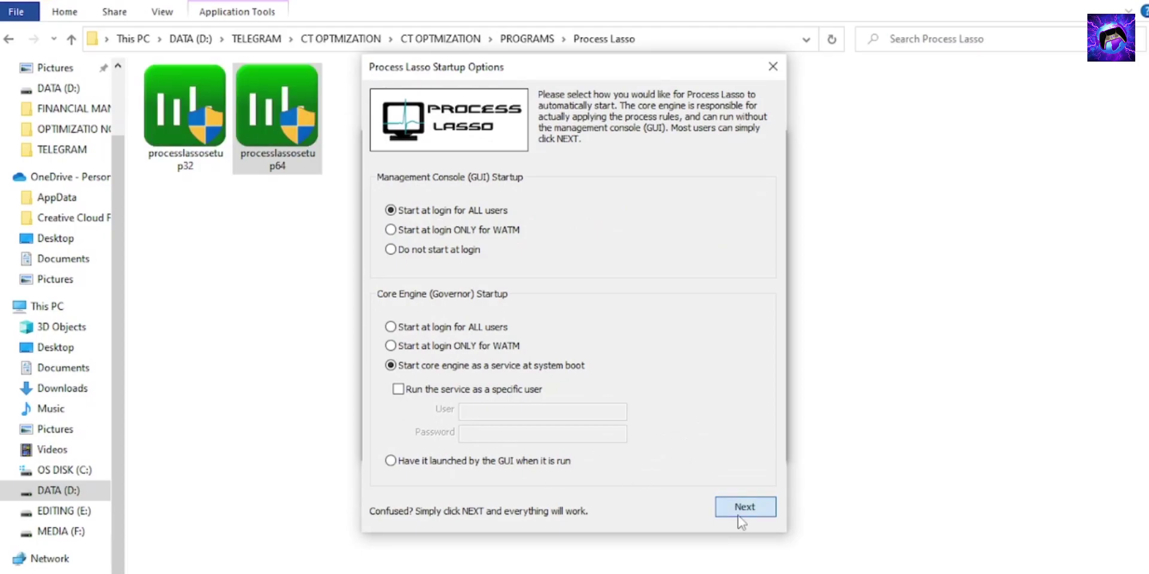
{"action": "left_click", "coordinate": [742, 509]}
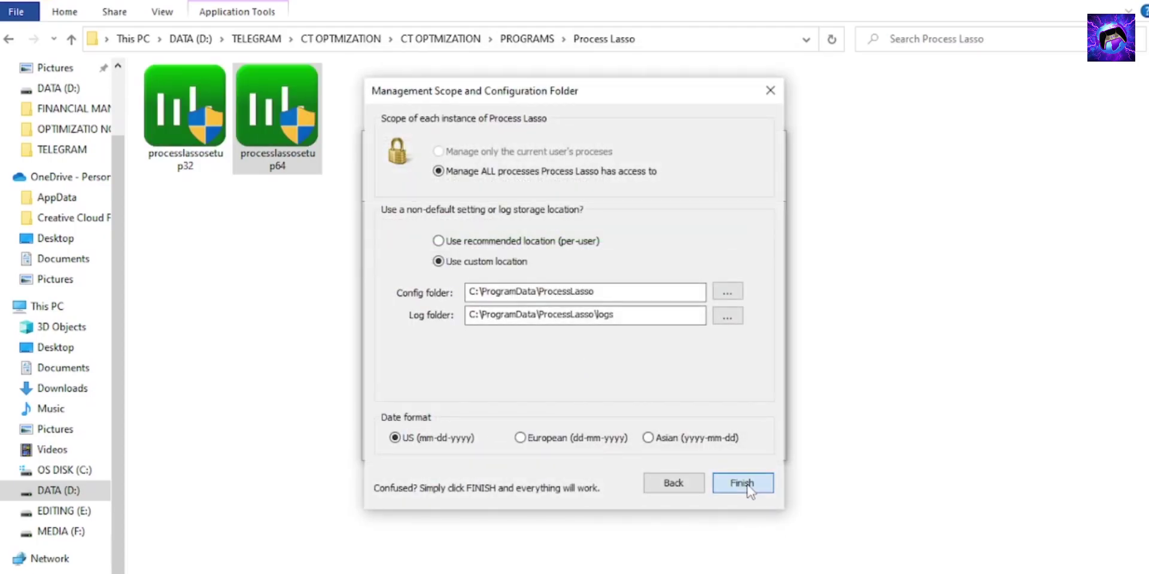
{"action": "left_click", "coordinate": [747, 488]}
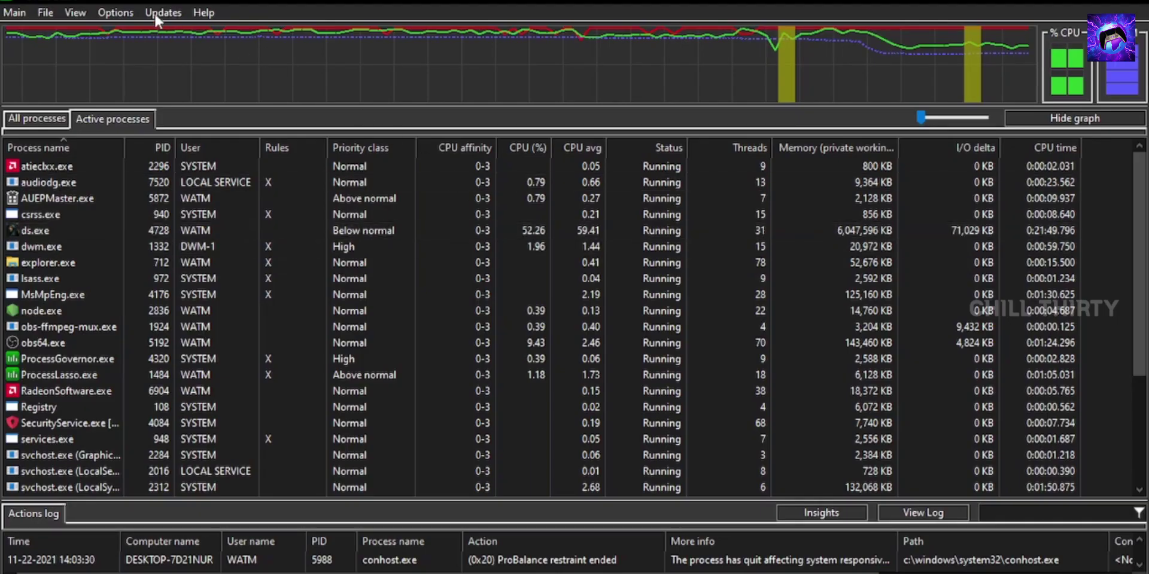
Choose Bitsum Highest Performance as the active power profile and enable Performance Mode from Main
{"action": "left_click", "coordinate": [14, 13]}
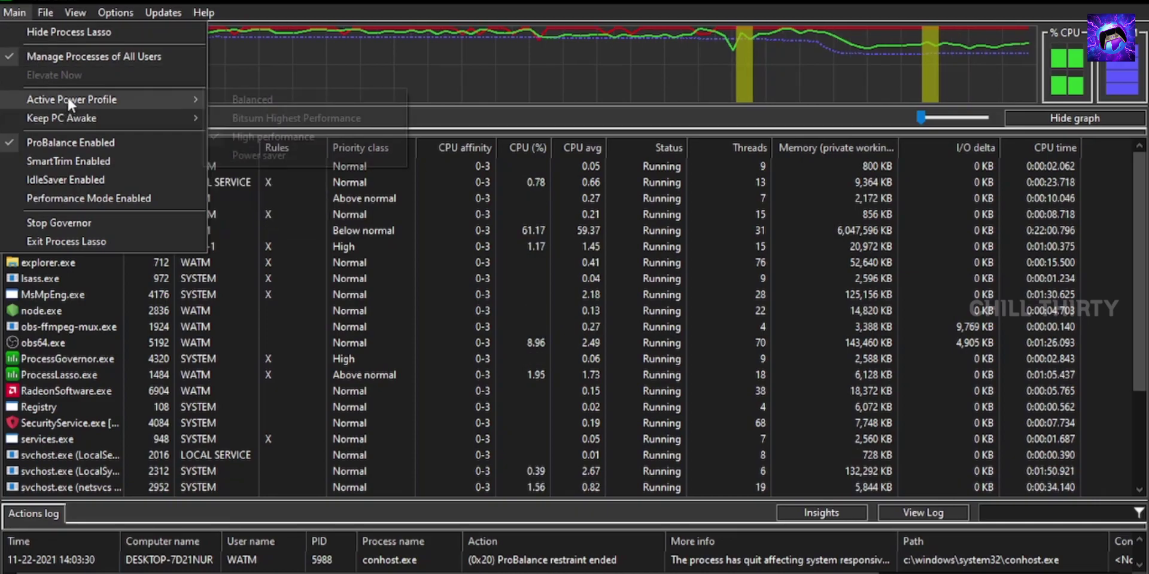
{"action": "mouse_move", "coordinate": [67, 97]}
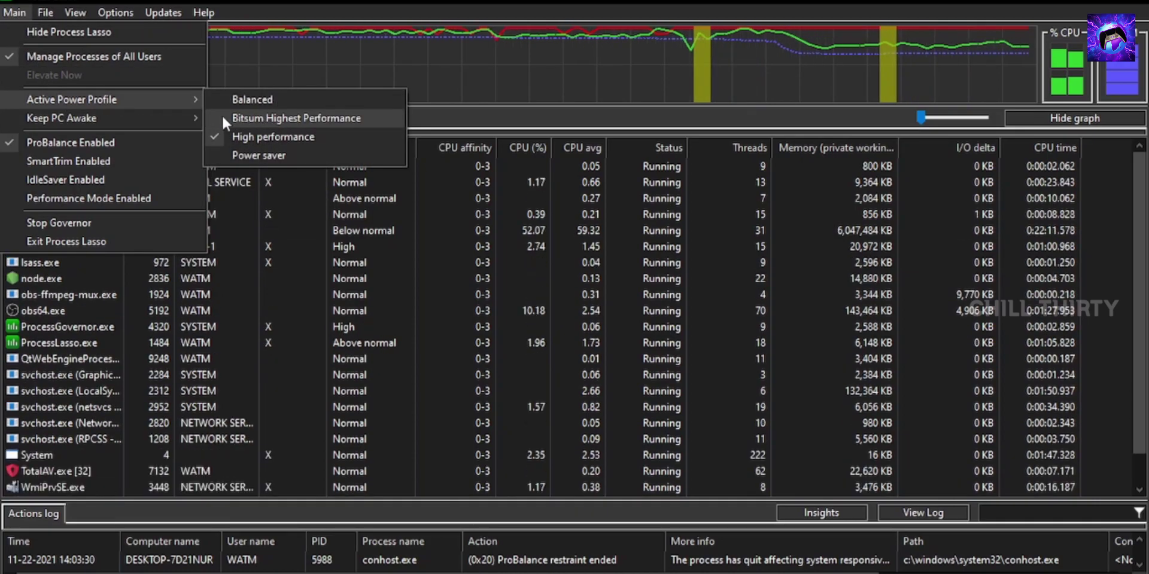
{"action": "left_click", "coordinate": [287, 118]}
{"action": "left_click", "coordinate": [15, 12]}
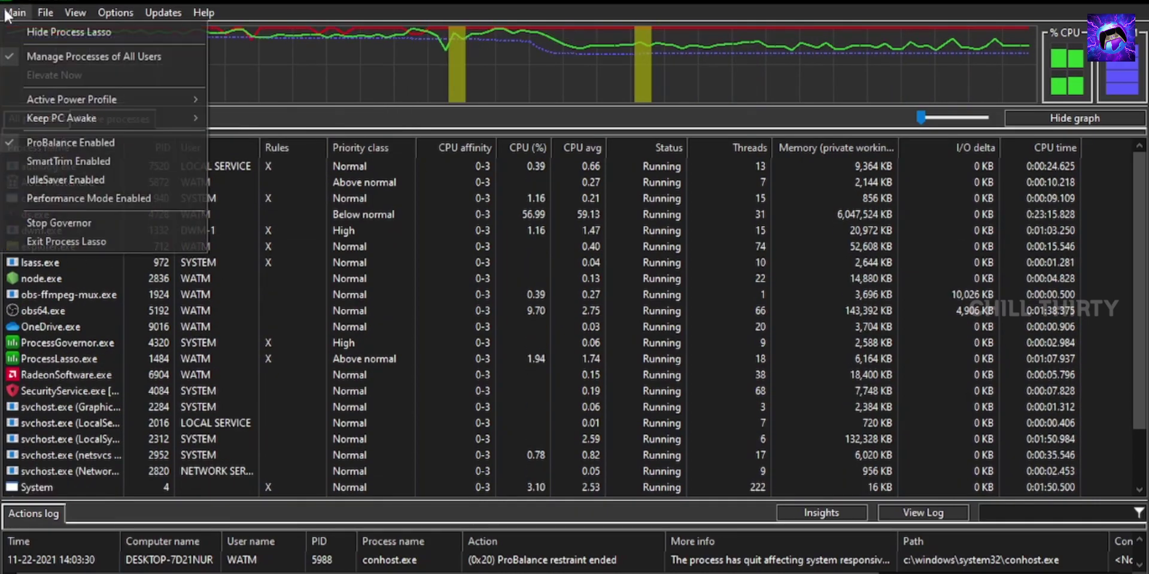
{"action": "left_click", "coordinate": [70, 199]}
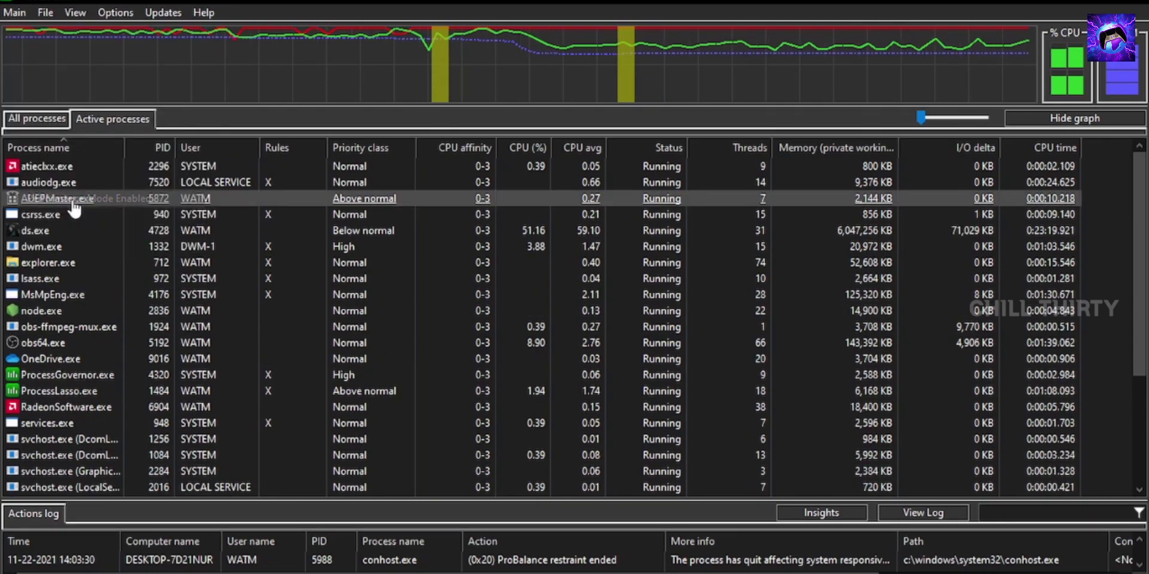
Set ds.exe to always run at High CPU priority and High I/O priority
{"action": "right_click", "coordinate": [113, 245]}
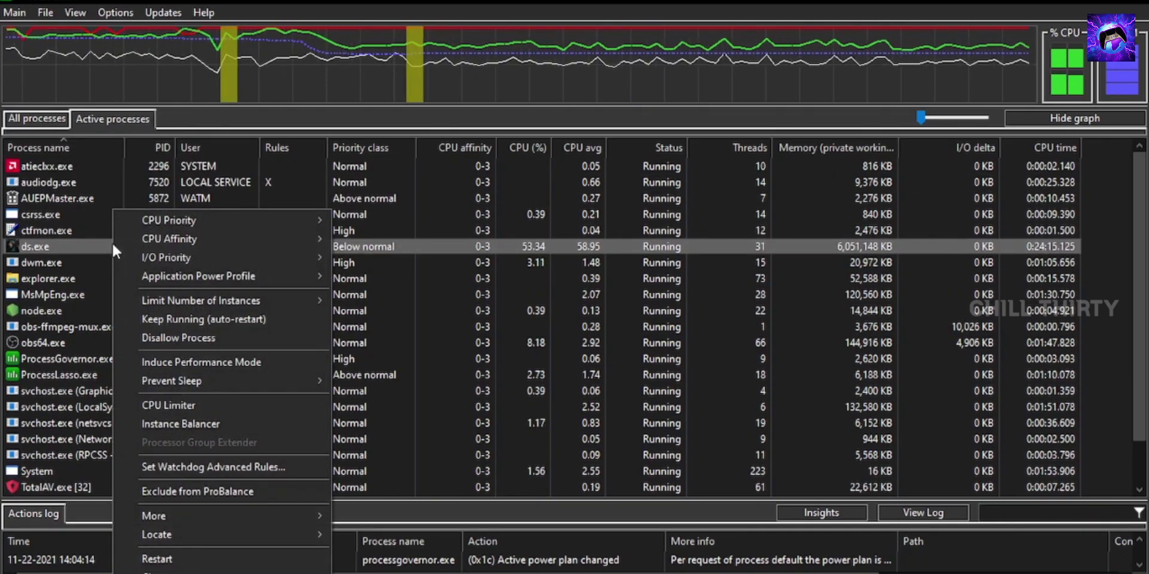
{"action": "mouse_move", "coordinate": [232, 221]}
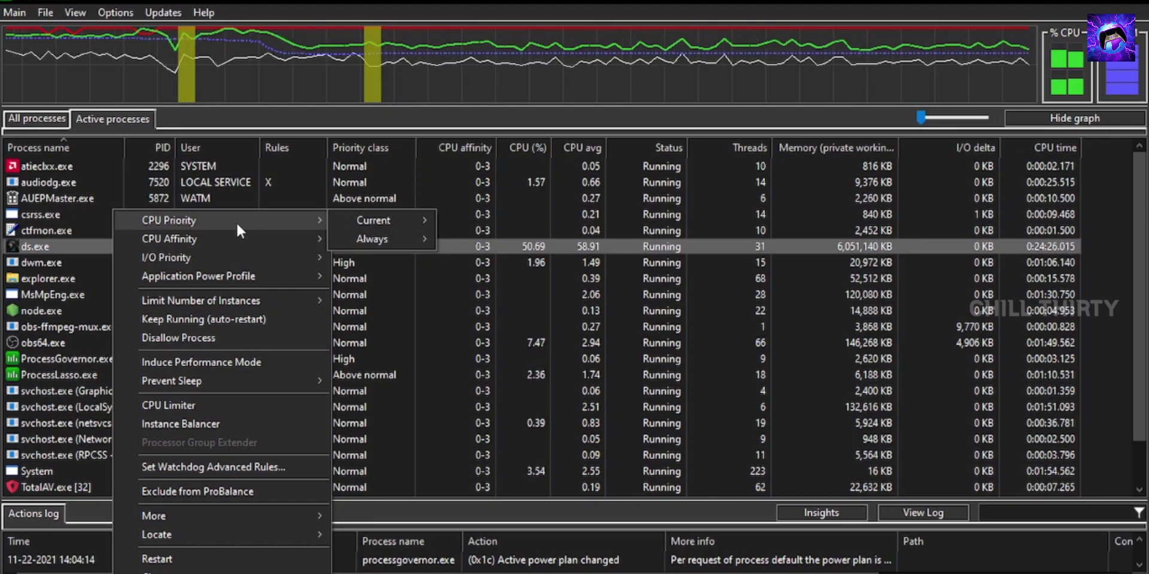
{"action": "mouse_move", "coordinate": [405, 238]}
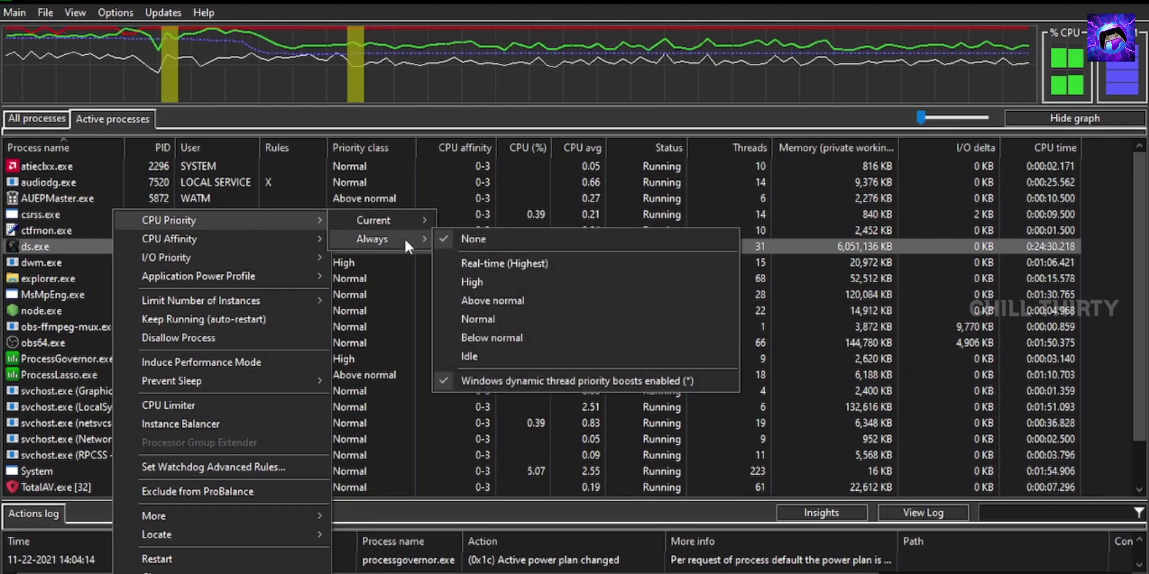
{"action": "left_click", "coordinate": [454, 284]}
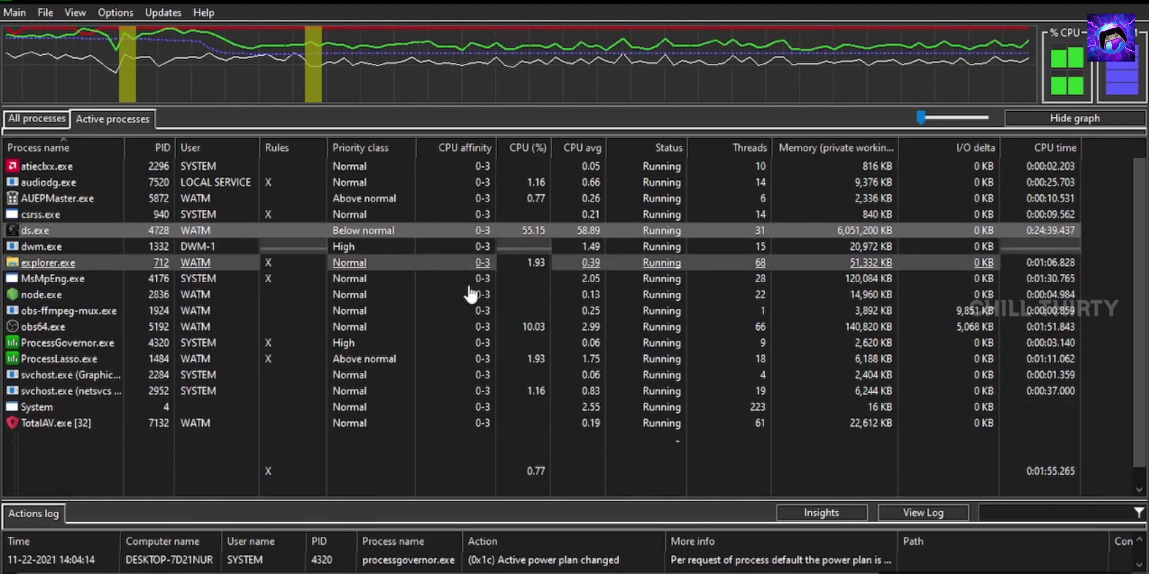
{"action": "right_click", "coordinate": [79, 228]}
{"action": "mouse_move", "coordinate": [135, 257]}
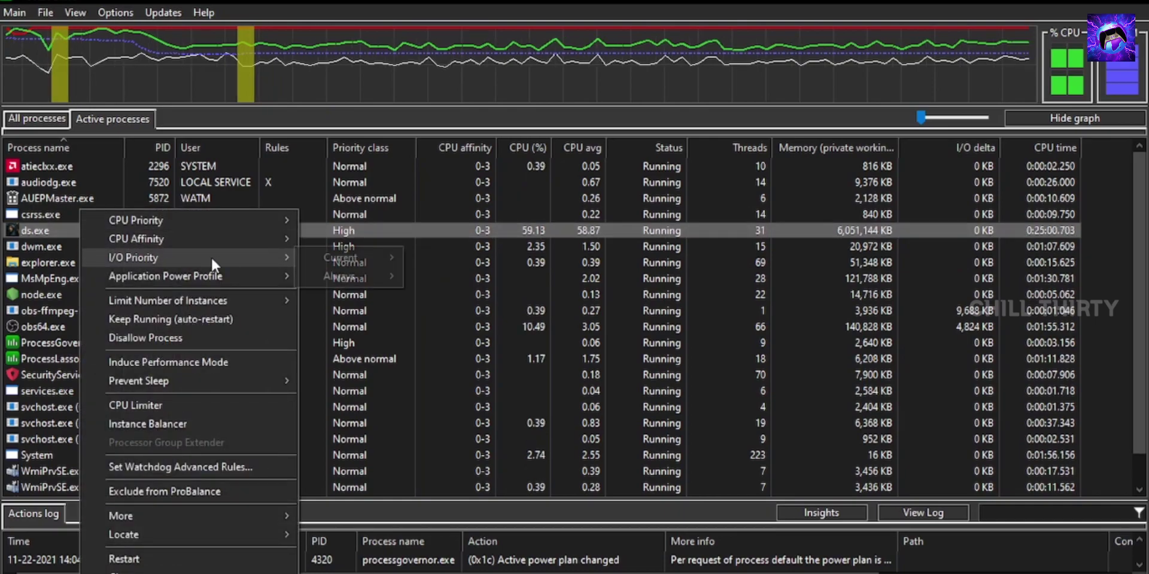
{"action": "mouse_move", "coordinate": [340, 274]}
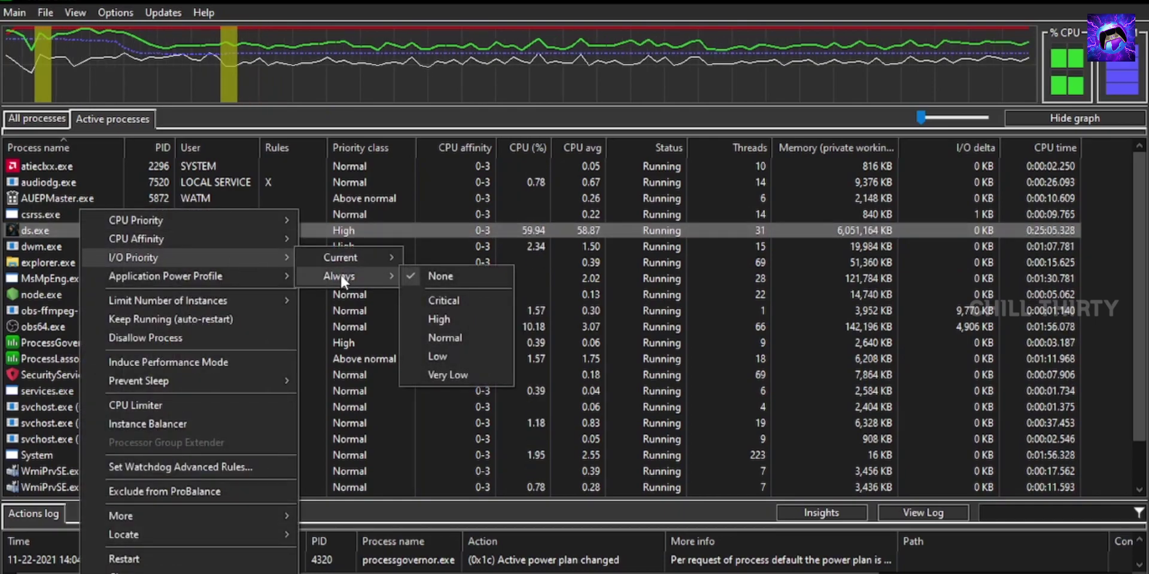
{"action": "left_click", "coordinate": [441, 319]}
Give ds.exe the Bitsum Highest Performance profile, induce performance mode, and disable IdleSaver
{"action": "right_click", "coordinate": [72, 216]}
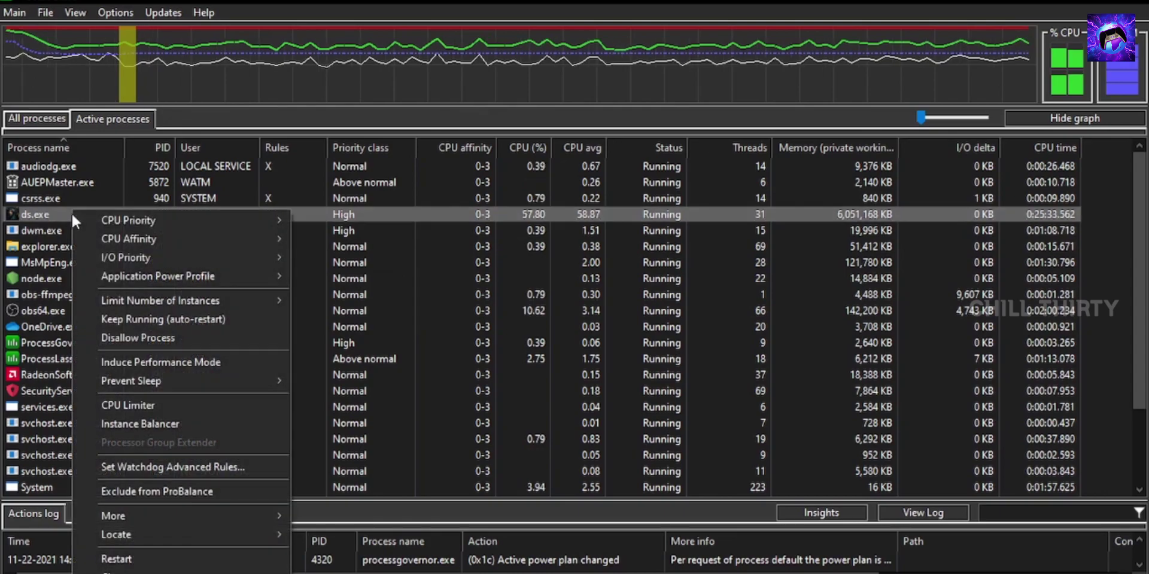
{"action": "mouse_move", "coordinate": [223, 277]}
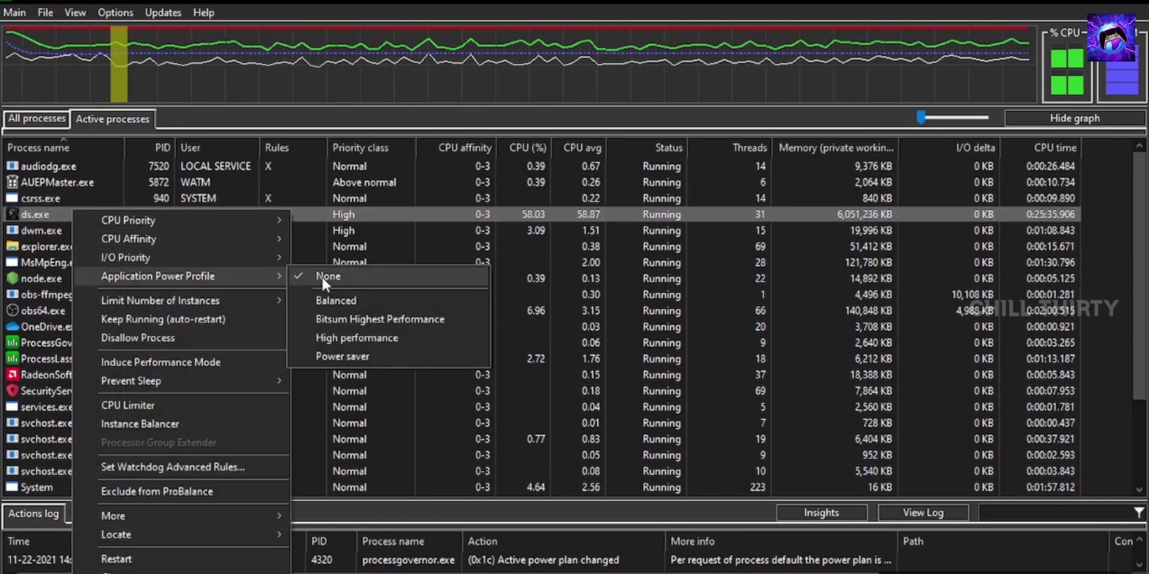
{"action": "left_click", "coordinate": [330, 321]}
{"action": "left_click", "coordinate": [618, 333]}
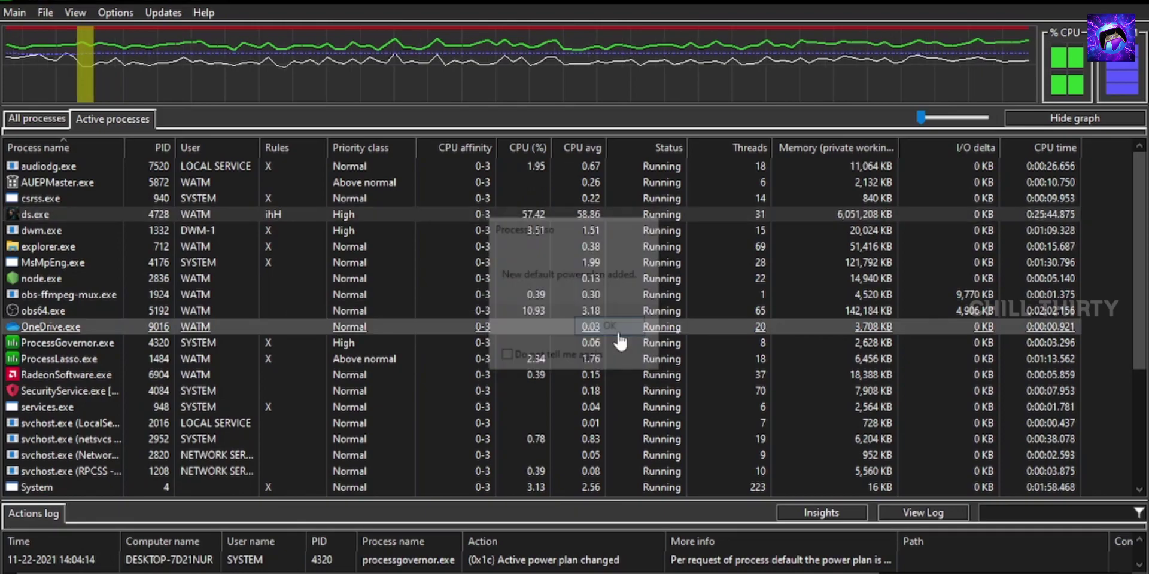
{"action": "right_click", "coordinate": [50, 211]}
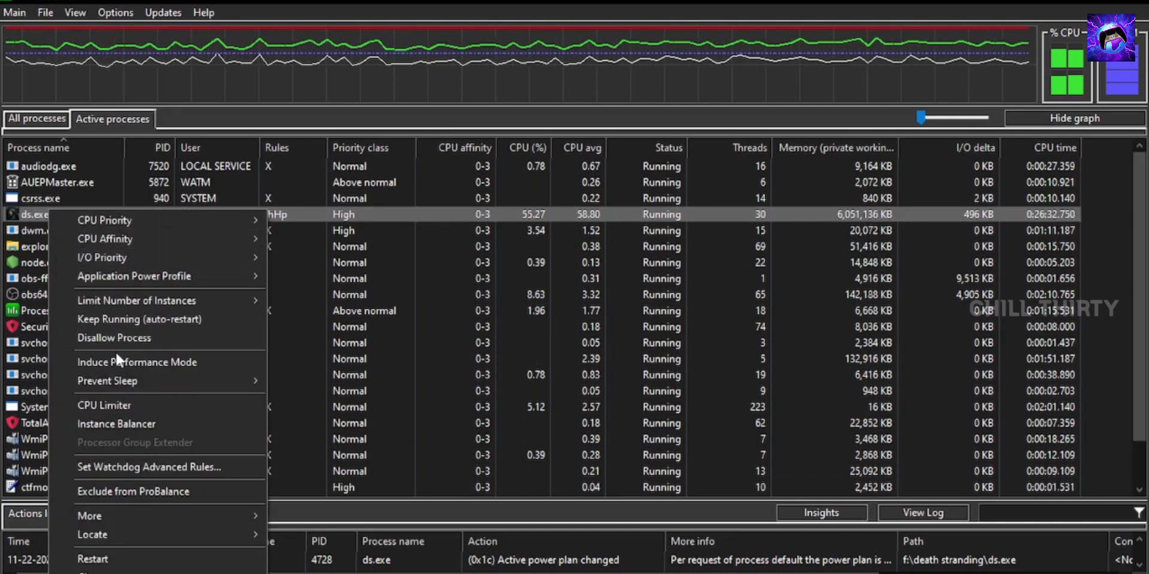
{"action": "left_click", "coordinate": [171, 360]}
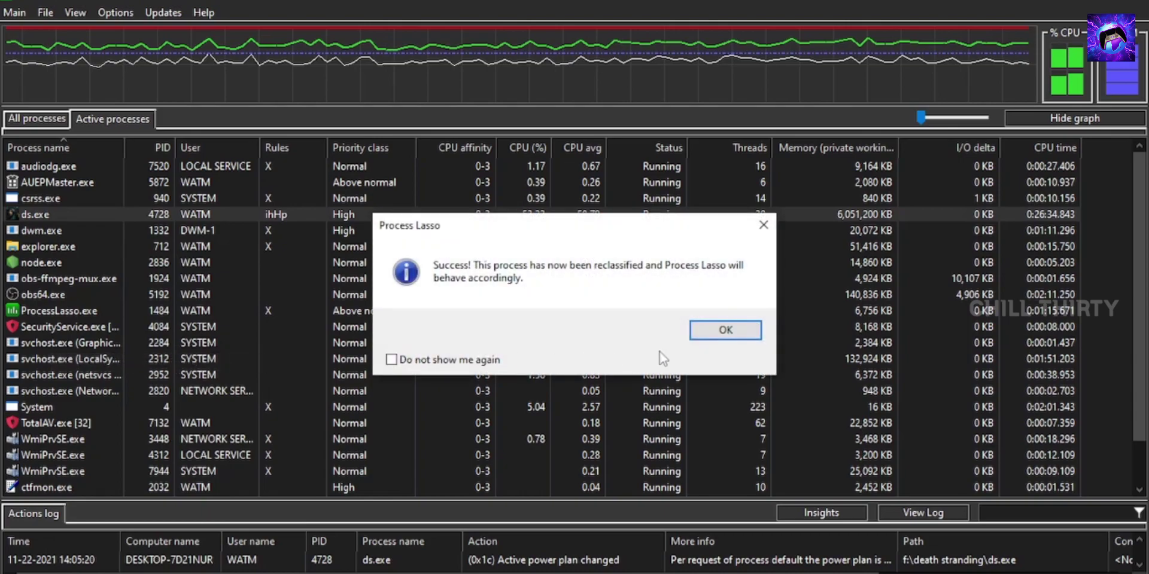
{"action": "left_click", "coordinate": [740, 330]}
{"action": "right_click", "coordinate": [89, 211]}
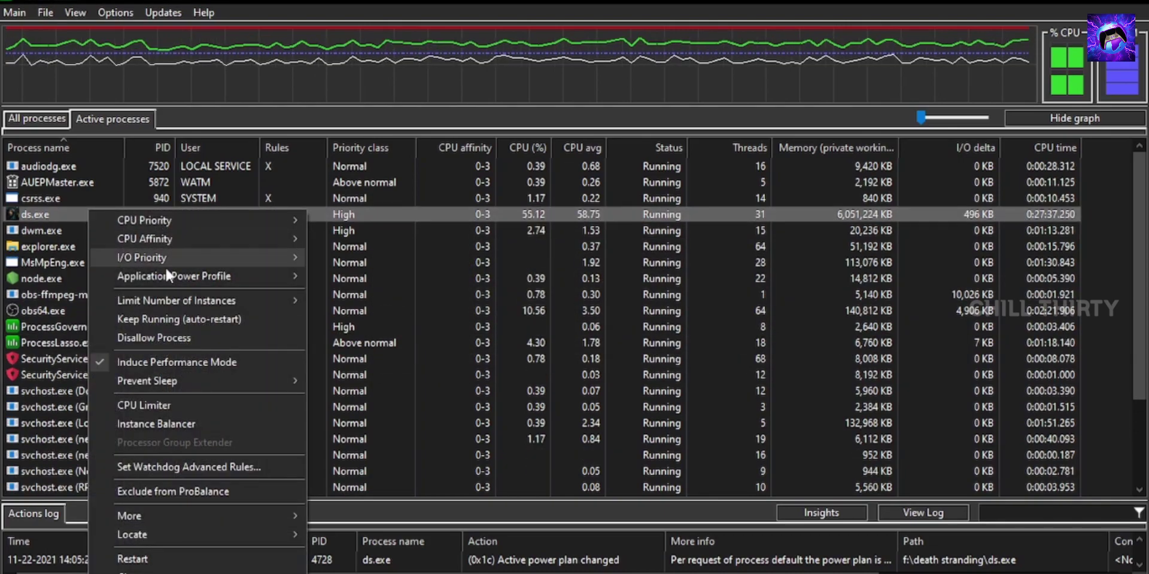
{"action": "mouse_move", "coordinate": [153, 510]}
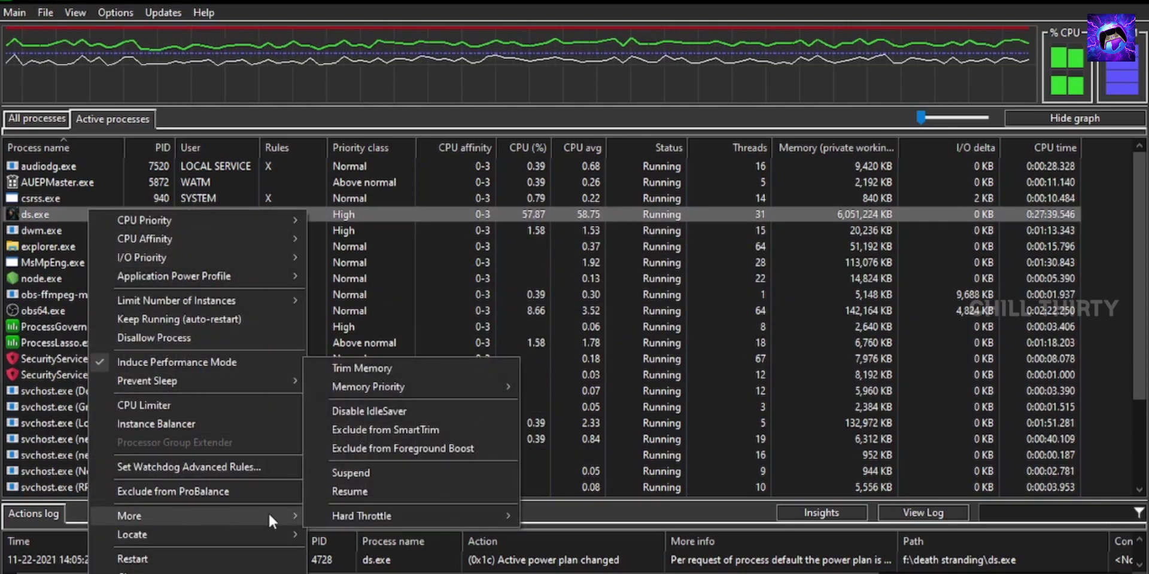
{"action": "left_click", "coordinate": [443, 413]}
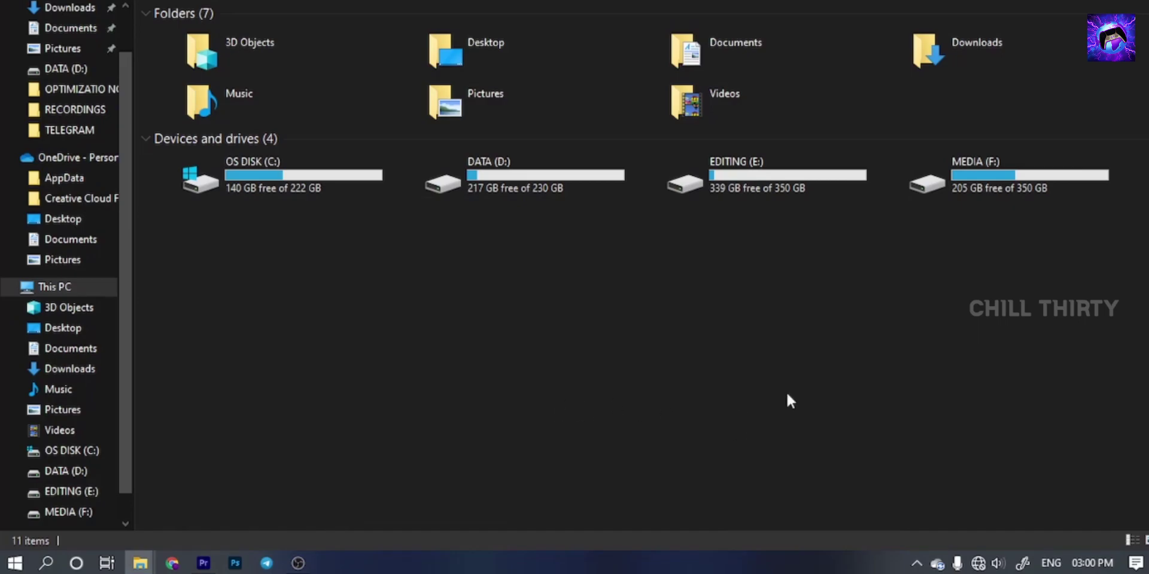
{"action": "left_click", "coordinate": [48, 566]}
{"action": "type", "text": "REST"}
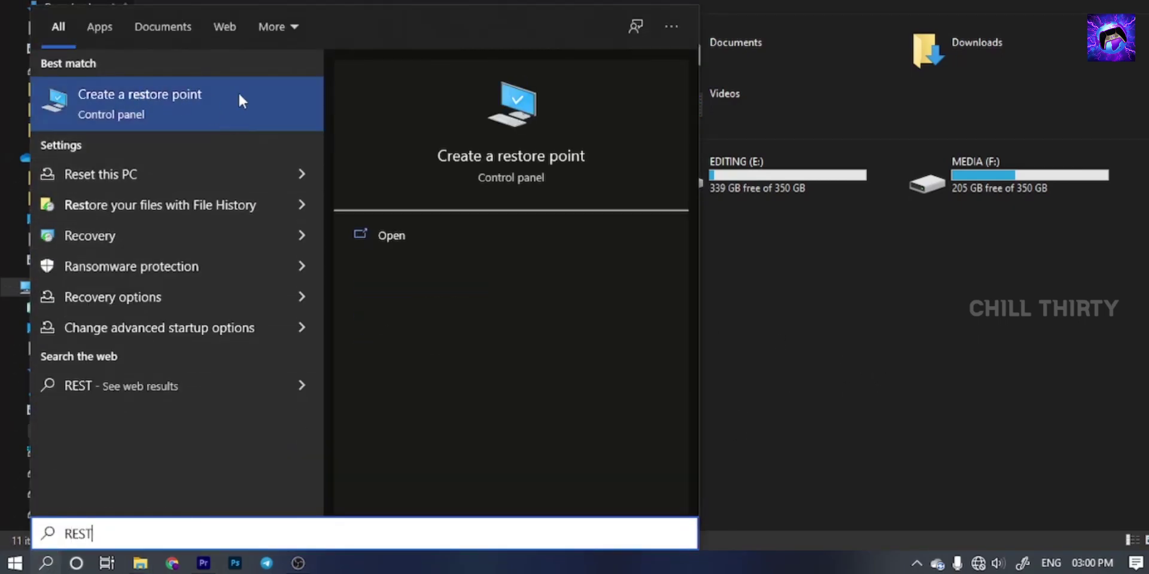
{"action": "left_click", "coordinate": [170, 99]}
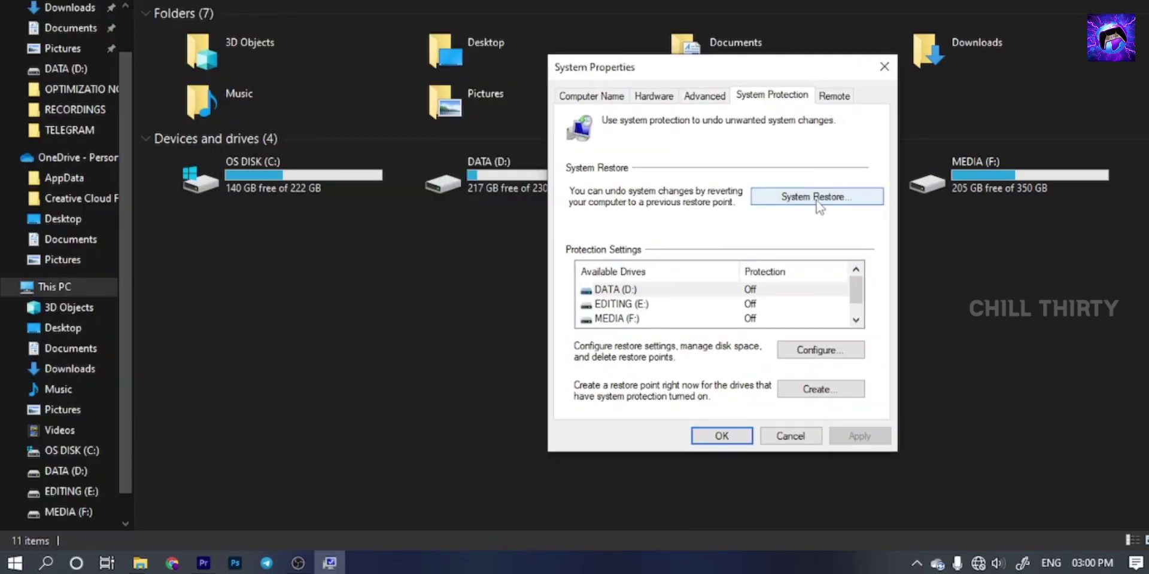
{"action": "left_click", "coordinate": [816, 200]}
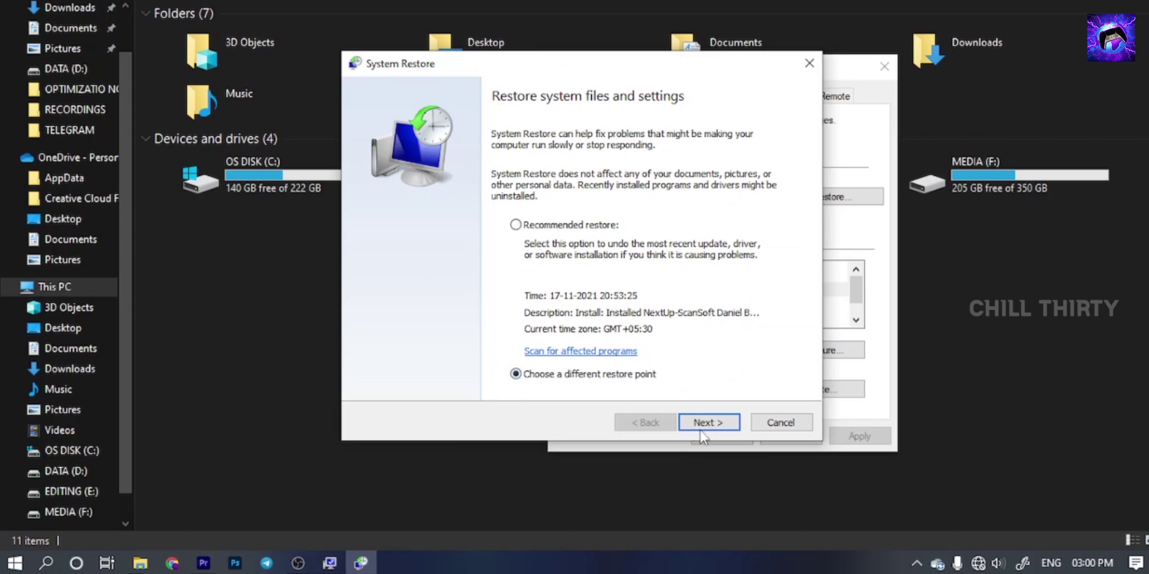
{"action": "left_click", "coordinate": [709, 423]}
{"action": "left_click", "coordinate": [493, 204]}
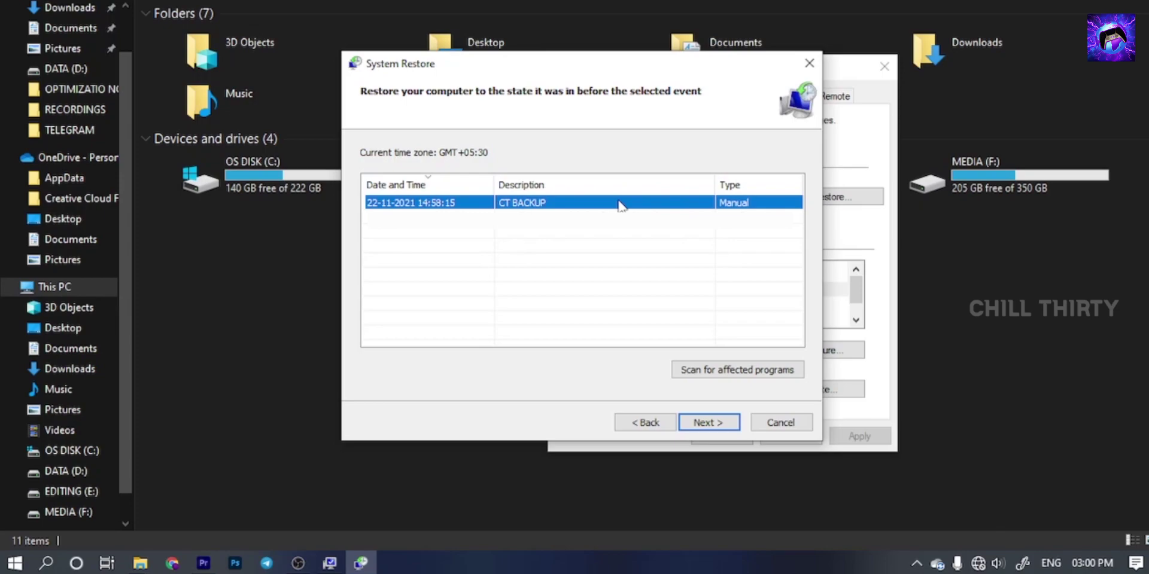
{"action": "left_click", "coordinate": [708, 424]}
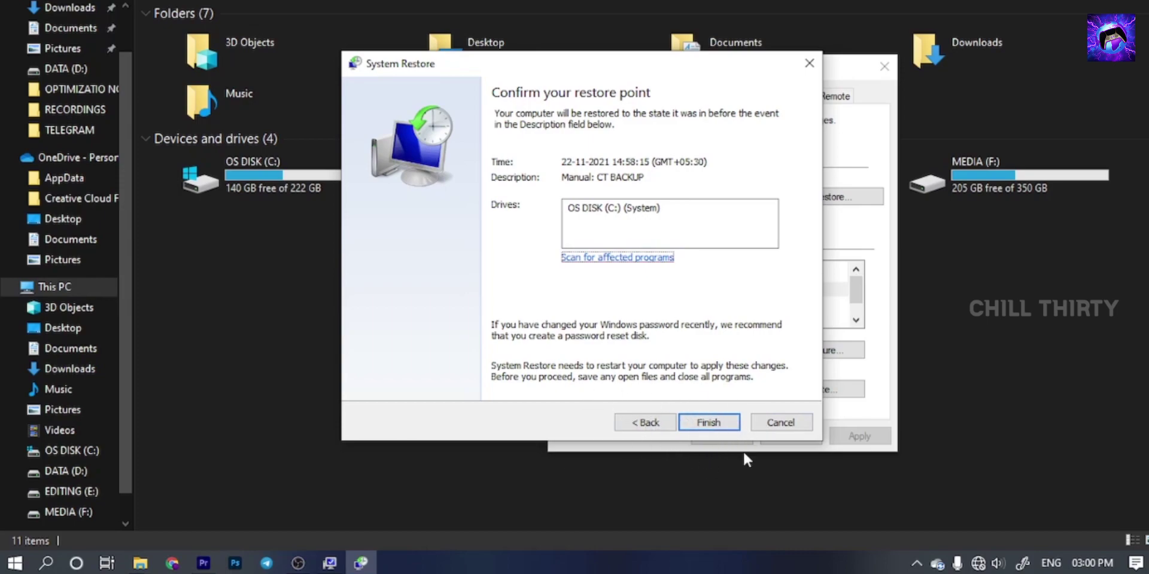
{"action": "left_click", "coordinate": [779, 423]}
{"action": "left_click", "coordinate": [791, 440]}
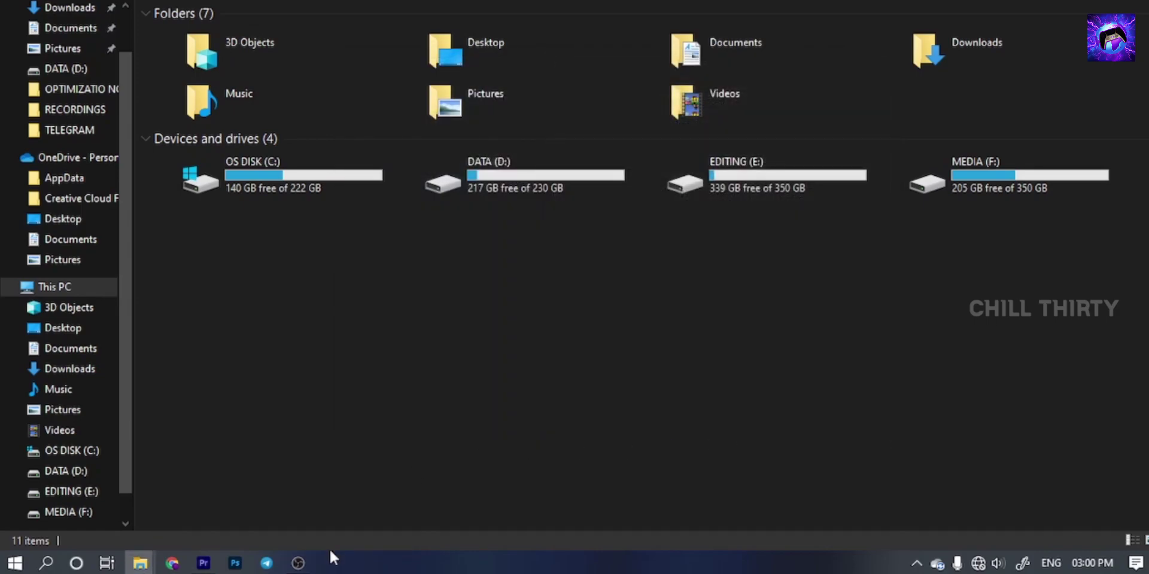